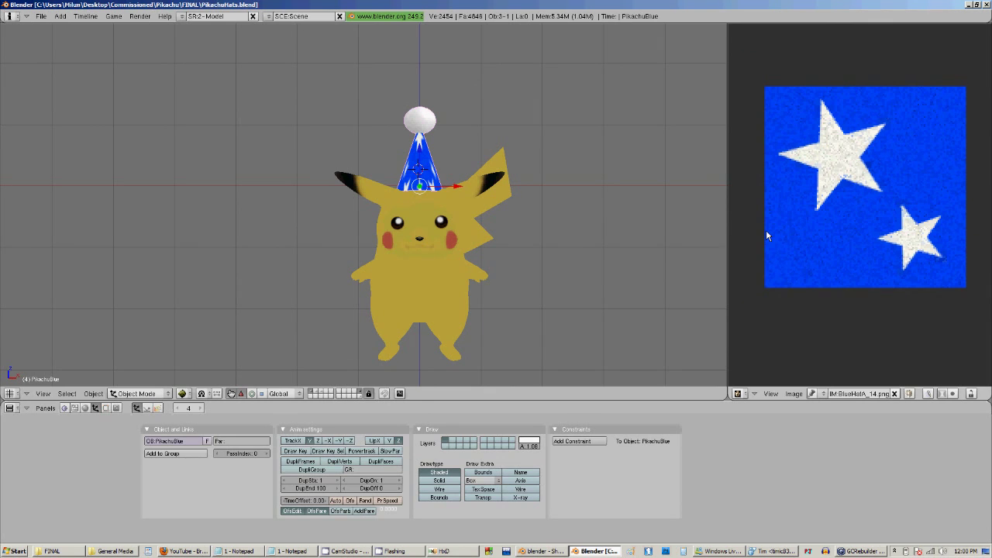
{"action": "scroll", "coordinate": [657, 240], "scroll_direction": "up", "scroll_amount": 3}
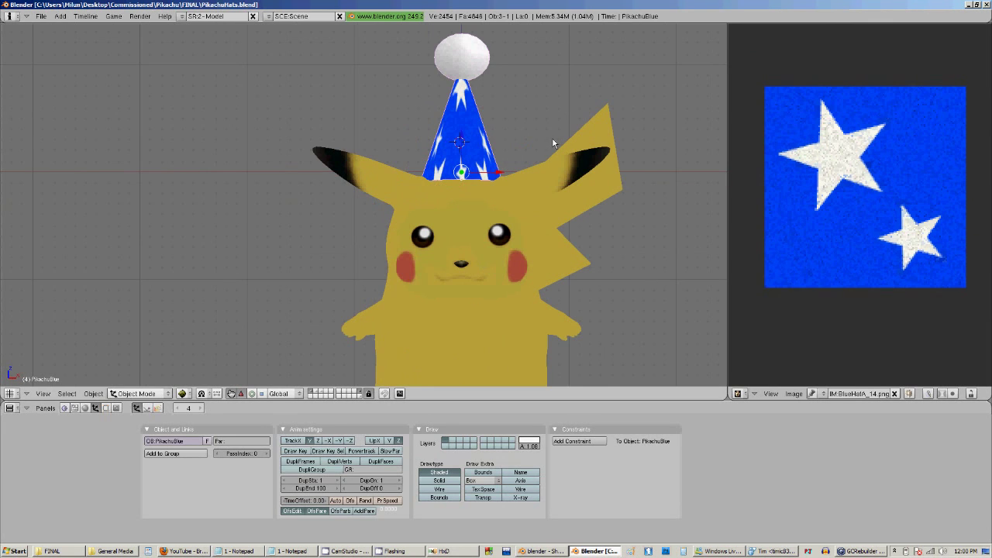
{"action": "scroll", "coordinate": [518, 204], "scroll_direction": "down", "scroll_amount": 3}
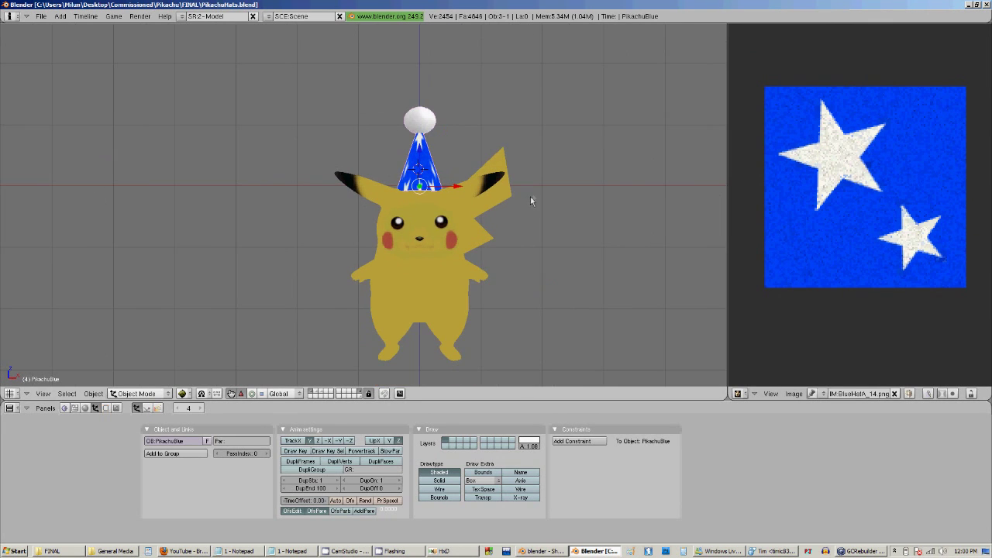
{"action": "middle_click_drag", "start_coordinate": [532, 199], "coordinate": [511, 196], "text": "shift"}
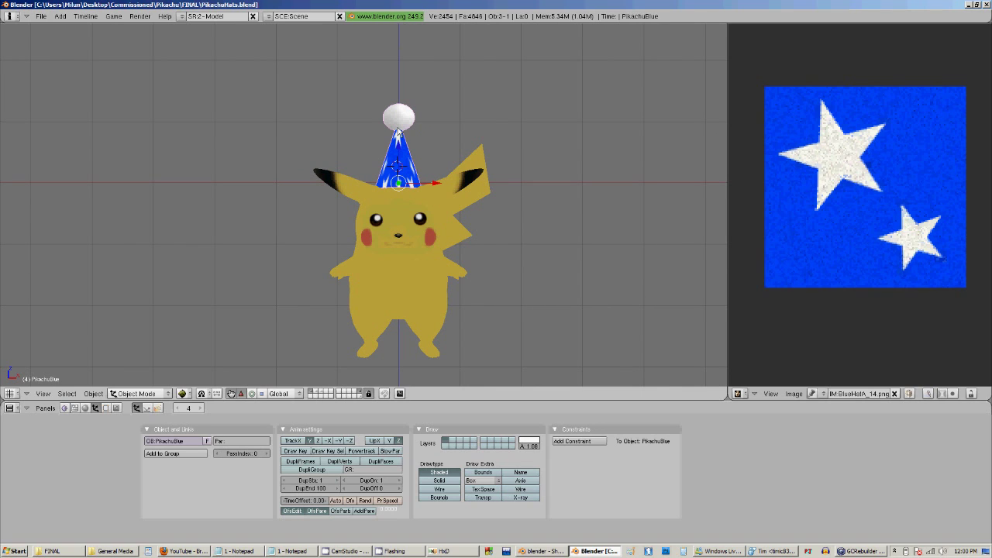
{"action": "scroll", "coordinate": [401, 146], "scroll_direction": "down", "scroll_amount": 2}
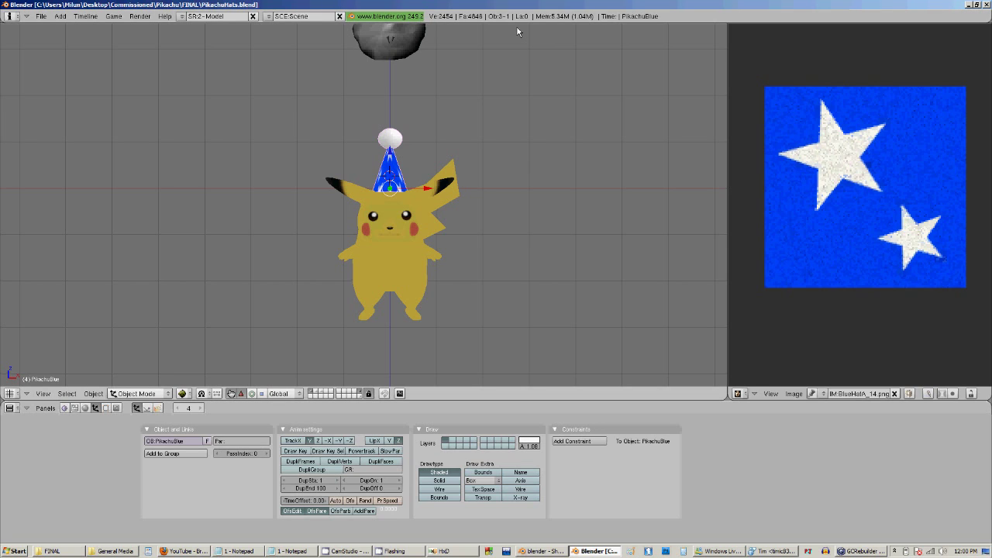
Examine the hats stored on the separate layers, finishing with the blue hat's layer and Pikachu's layer displayed together
{"action": "left_click", "coordinate": [322, 393]}
{"action": "left_click", "coordinate": [316, 392]}
{"action": "left_click", "coordinate": [311, 393]}
{"action": "key", "text": "2"}
{"action": "key", "text": "3"}
{"action": "key", "text": "4"}
{"action": "key", "text": "1"}
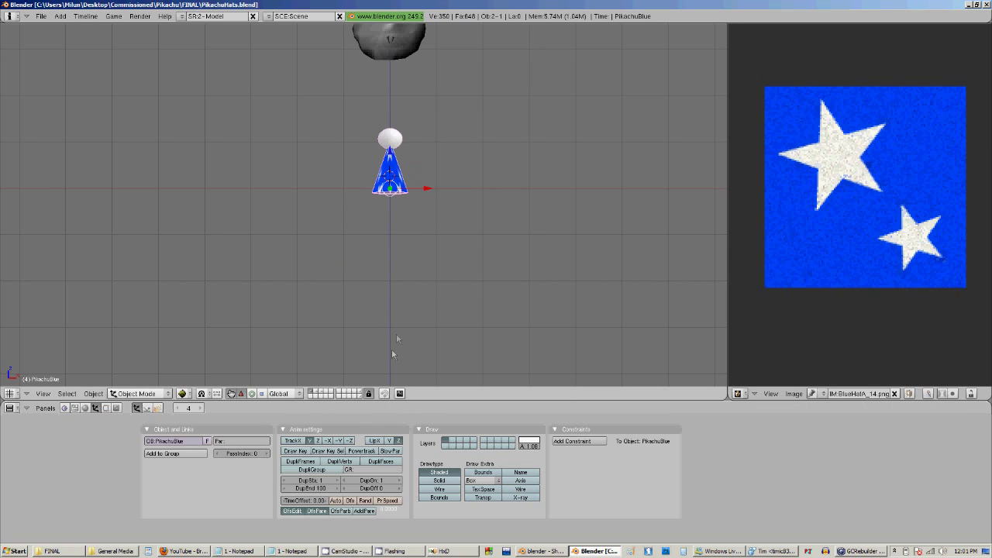
{"action": "left_click", "coordinate": [359, 392], "text": "shift"}
{"action": "scroll", "coordinate": [492, 266], "scroll_direction": "up", "scroll_amount": 2}
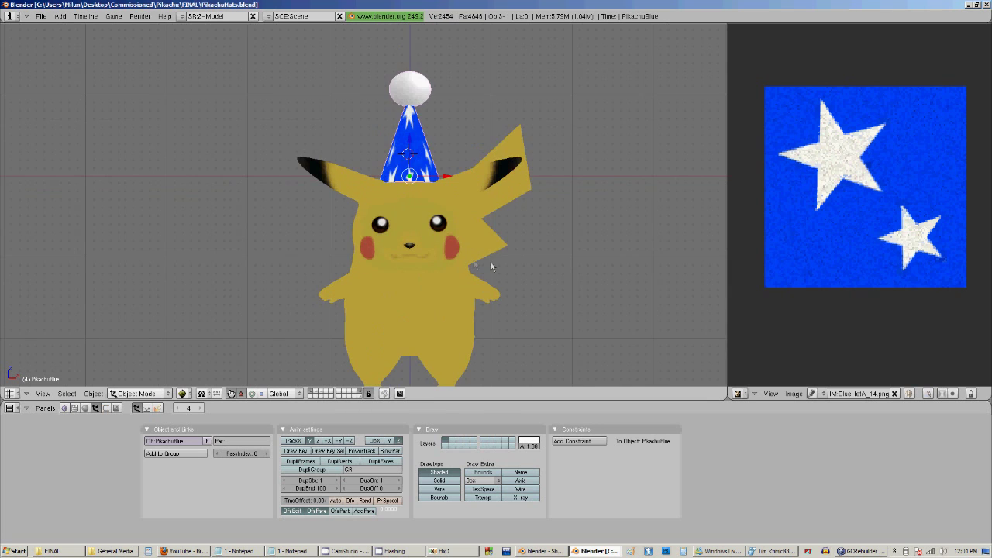
{"action": "mouse_move", "coordinate": [491, 266]}
{"action": "middle_mouse_down"}
{"action": "mouse_move", "coordinate": [386, 255]}
{"action": "mouse_move", "coordinate": [496, 264]}
{"action": "middle_mouse_up"}
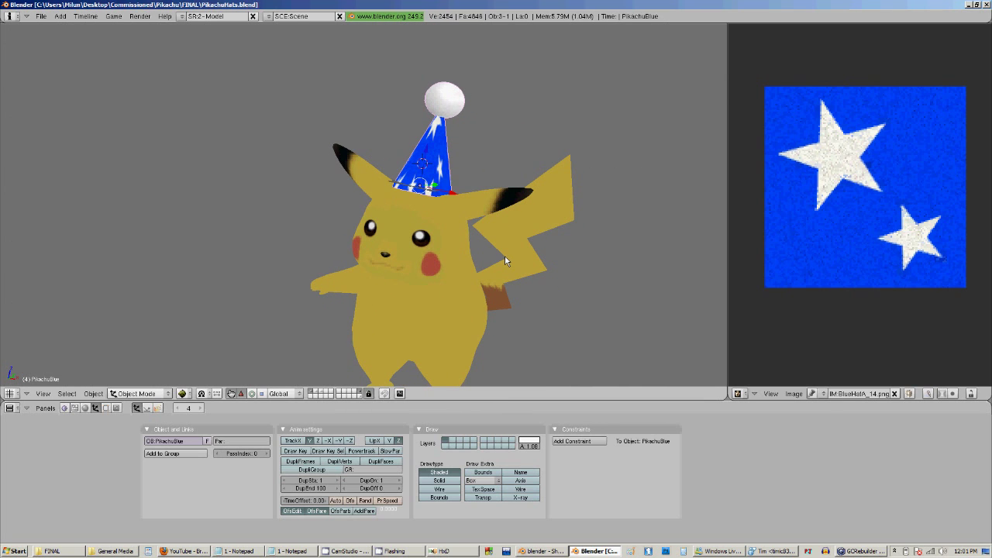
Select the Pikachu model and view the blue hat's layer alone and with Pikachu's layer from the front
{"action": "right_click", "coordinate": [456, 262]}
{"action": "middle_click_drag", "start_coordinate": [456, 262], "coordinate": [474, 224]}
{"action": "key", "text": "KP_1"}
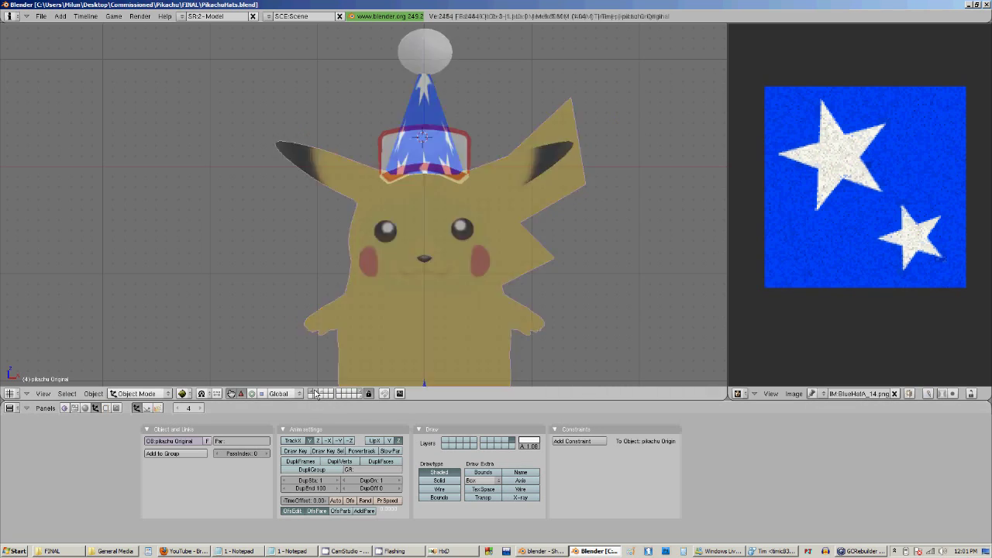
{"action": "left_click", "coordinate": [311, 393]}
{"action": "left_click", "coordinate": [313, 392]}
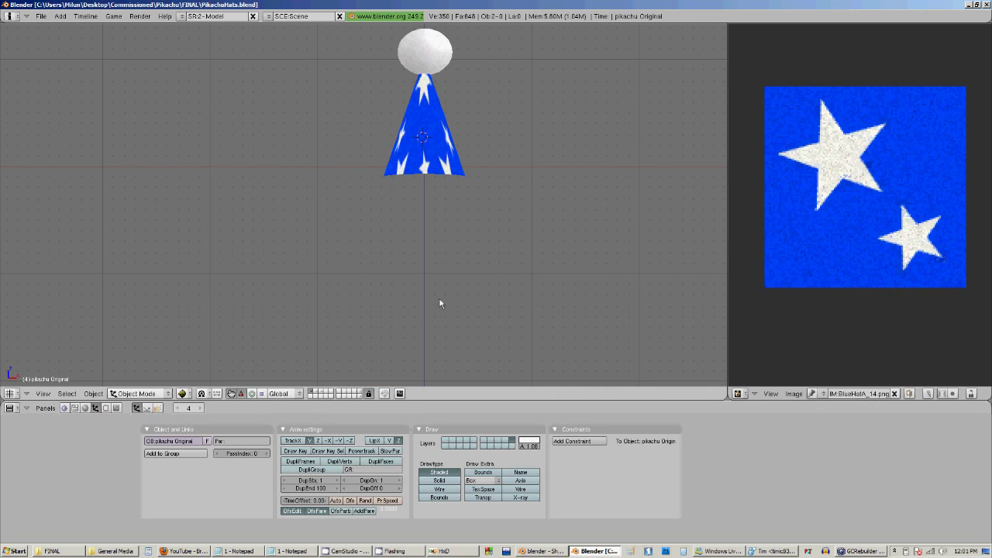
{"action": "left_click", "coordinate": [356, 392], "text": "shift"}
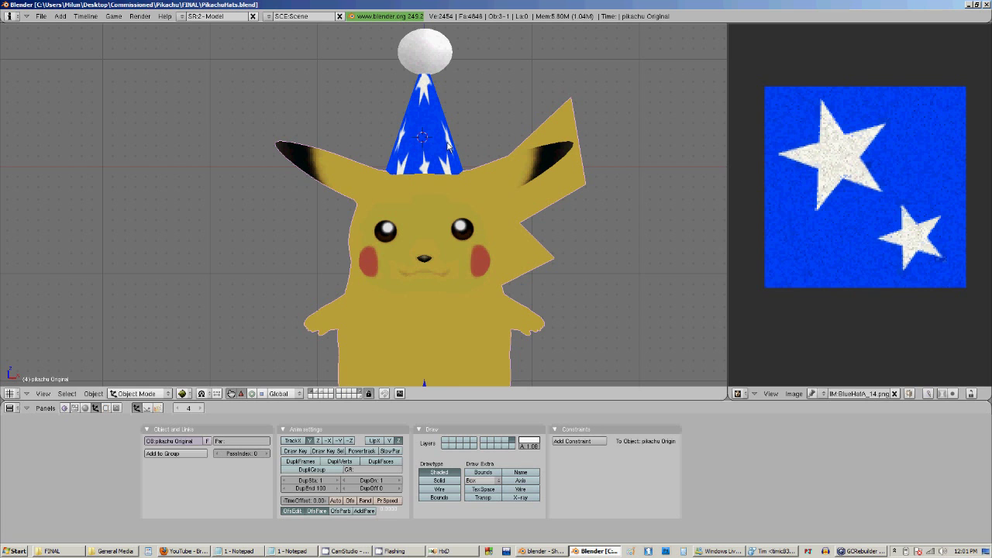
Display the red cap's layer, open the cap in Edit Mode and clear its vertex selection
{"action": "right_click", "coordinate": [318, 336]}
{"action": "left_click", "coordinate": [314, 391]}
{"action": "right_click", "coordinate": [453, 172]}
{"action": "key", "text": "Tab"}
{"action": "key", "text": "l"}
{"action": "key", "text": "a"}
{"action": "key", "text": "a"}
{"action": "middle_click_drag", "start_coordinate": [494, 130], "coordinate": [445, 218], "text": "shift"}
{"action": "key", "text": "a"}
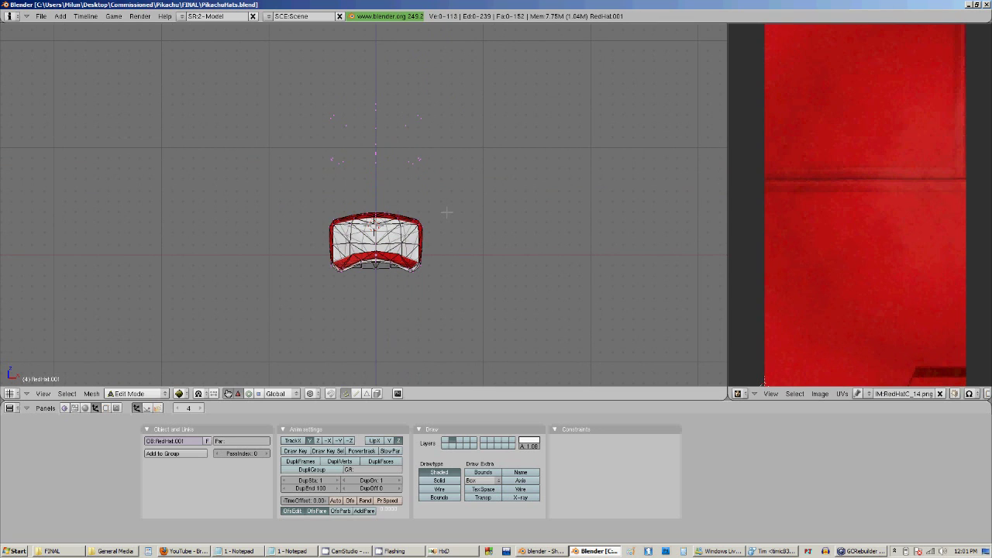
{"action": "scroll", "coordinate": [403, 162], "scroll_direction": "up", "scroll_amount": 2}
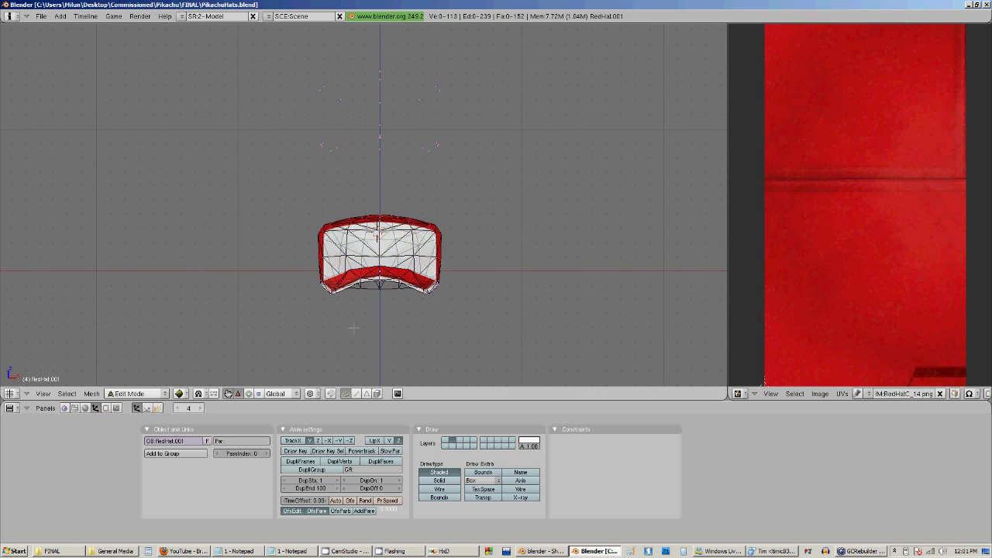
{"action": "scroll", "coordinate": [360, 214], "scroll_direction": "down", "scroll_amount": 1}
{"action": "middle_click_drag", "start_coordinate": [373, 194], "coordinate": [326, 244], "text": "shift"}
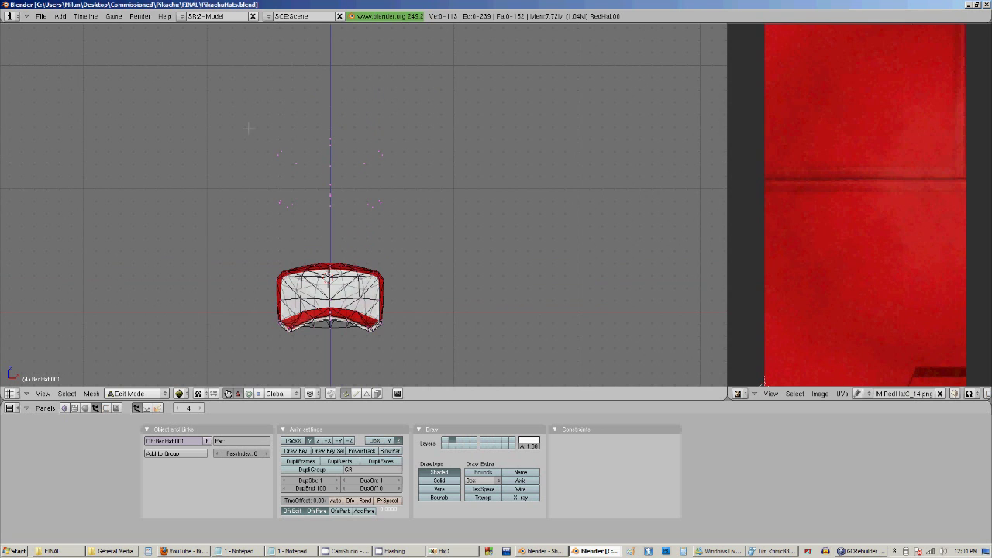
Box-select the loose vertices floating above the red cap, inspect them from several angles and leave Edit Mode
{"action": "key", "text": "b"}
{"action": "left_click_drag", "start_coordinate": [249, 126], "coordinate": [500, 220]}
{"action": "middle_click_drag", "start_coordinate": [423, 158], "coordinate": [505, 222]}
{"action": "key", "text": "KP_1"}
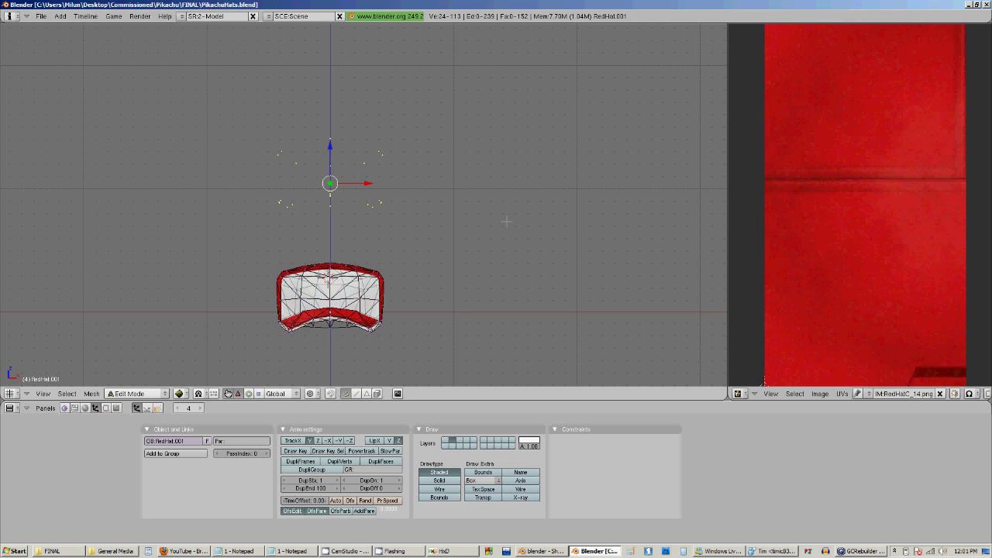
{"action": "middle_click_drag", "start_coordinate": [376, 172], "coordinate": [322, 234]}
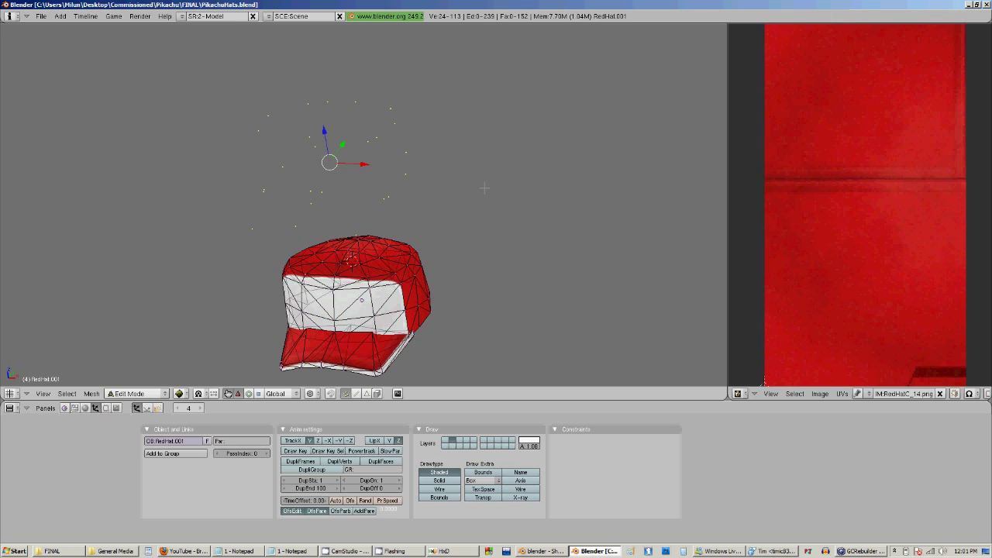
{"action": "key", "text": "KP_1"}
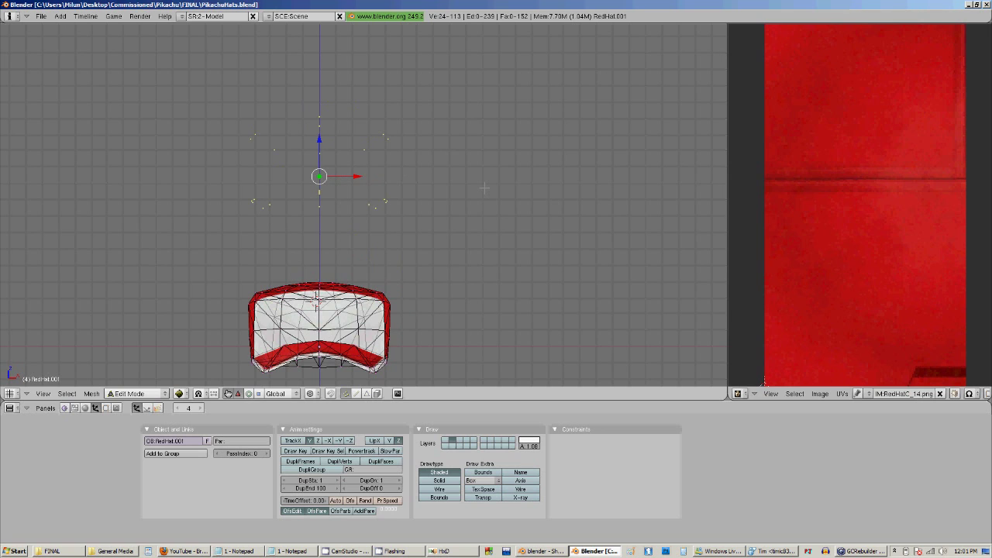
{"action": "key", "text": "Tab"}
Return to the blue hat's layer, select the hat for editing and display Pikachu's layer with it
{"action": "scroll", "coordinate": [381, 247], "scroll_direction": "down", "scroll_amount": 1}
{"action": "left_click", "coordinate": [322, 393]}
{"action": "left_click", "coordinate": [313, 392]}
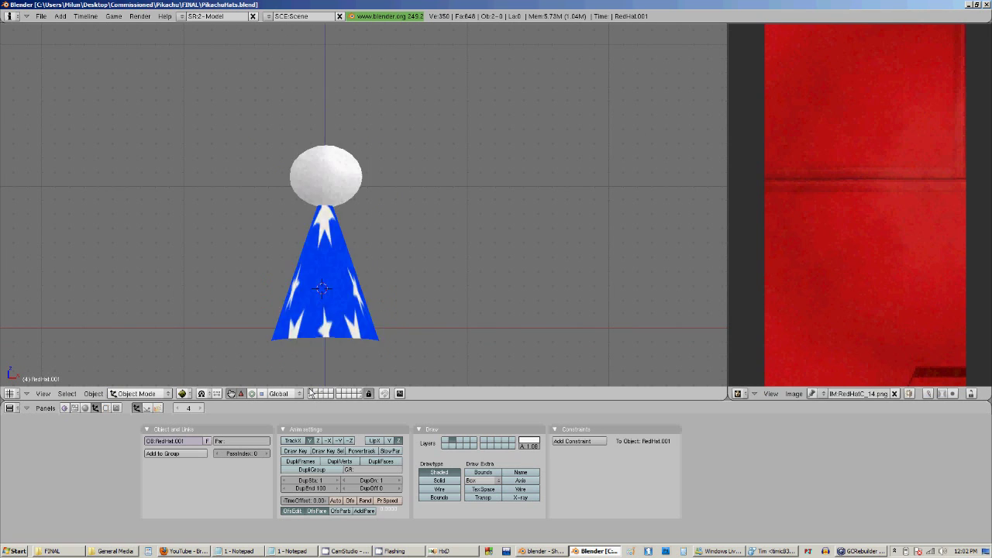
{"action": "right_click", "coordinate": [335, 225]}
{"action": "middle_click_drag", "start_coordinate": [381, 310], "coordinate": [434, 251], "text": "shift"}
{"action": "scroll", "coordinate": [547, 258], "scroll_direction": "down", "scroll_amount": 3}
{"action": "key", "text": "Tab"}
{"action": "scroll", "coordinate": [418, 283], "scroll_direction": "up", "scroll_amount": 1}
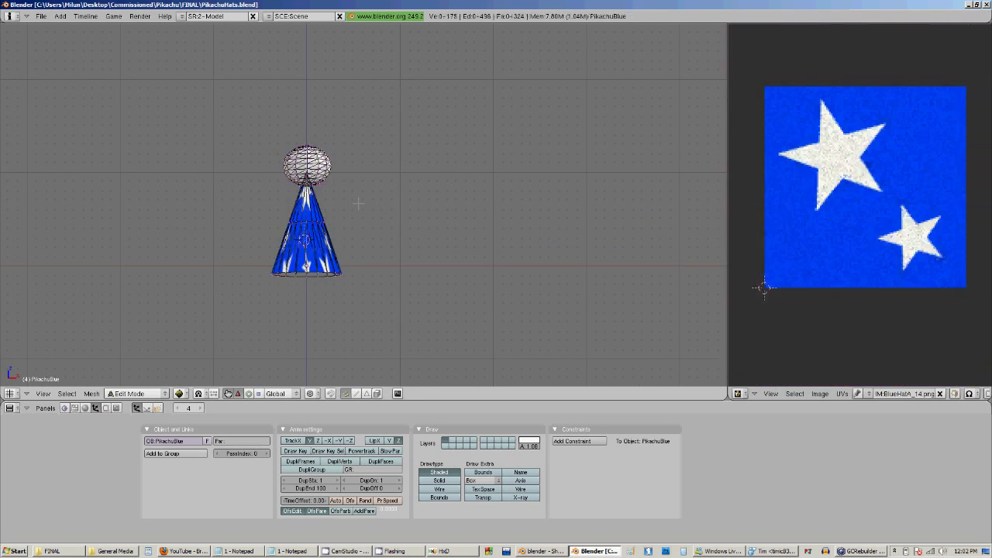
{"action": "key", "text": "Tab"}
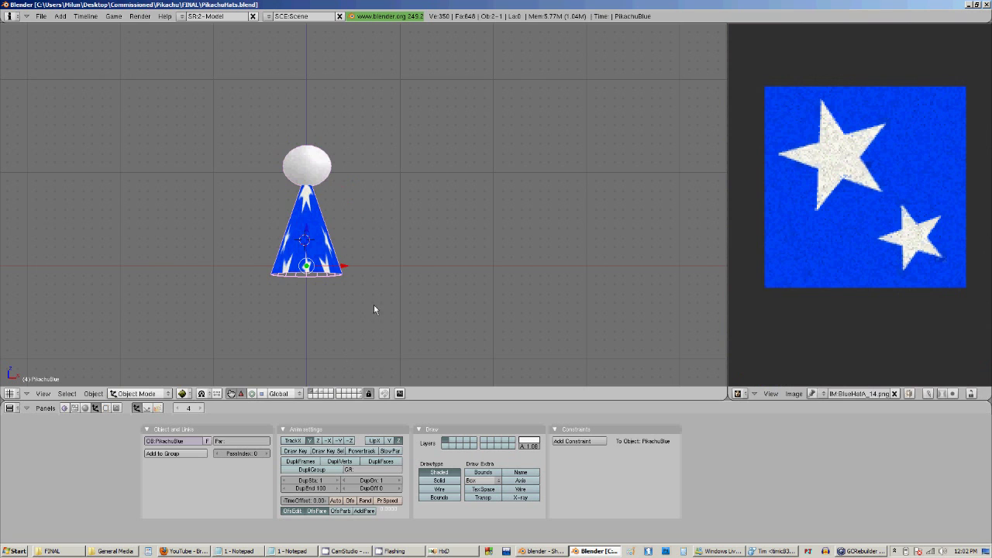
{"action": "left_click", "coordinate": [359, 392], "text": "shift"}
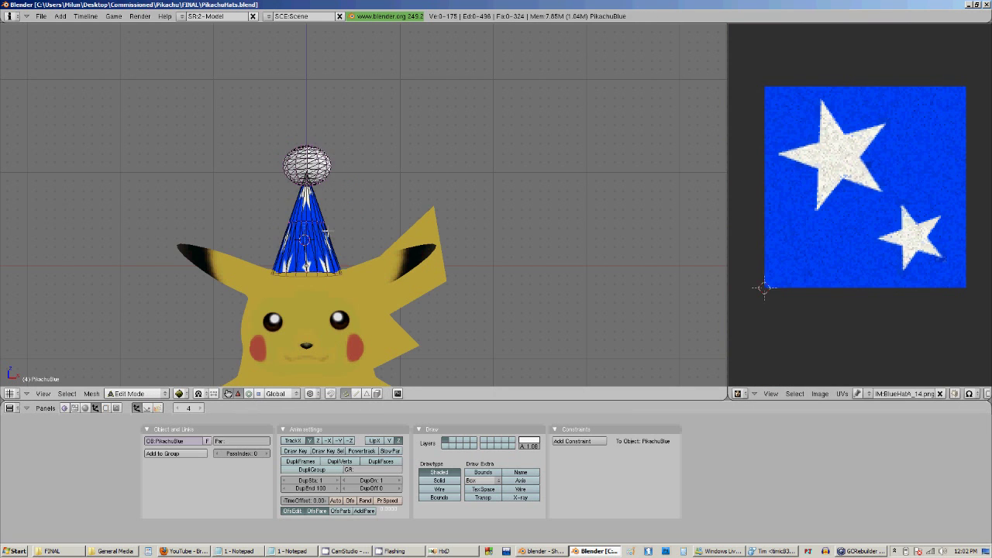
Select only the white pom-pom of the blue hat in Edit Mode
{"action": "key", "text": "a"}
{"action": "key", "text": "a"}
{"action": "key", "text": "a"}
{"action": "middle_click_drag", "start_coordinate": [344, 207], "coordinate": [367, 268], "text": "shift"}
{"action": "key", "text": "a"}
{"action": "scroll", "coordinate": [368, 269], "scroll_direction": "up", "scroll_amount": 4}
{"action": "key", "text": "b"}
{"action": "left_click_drag", "start_coordinate": [220, 147], "coordinate": [417, 297]}
{"action": "key", "text": "a"}
{"action": "key", "text": "l"}
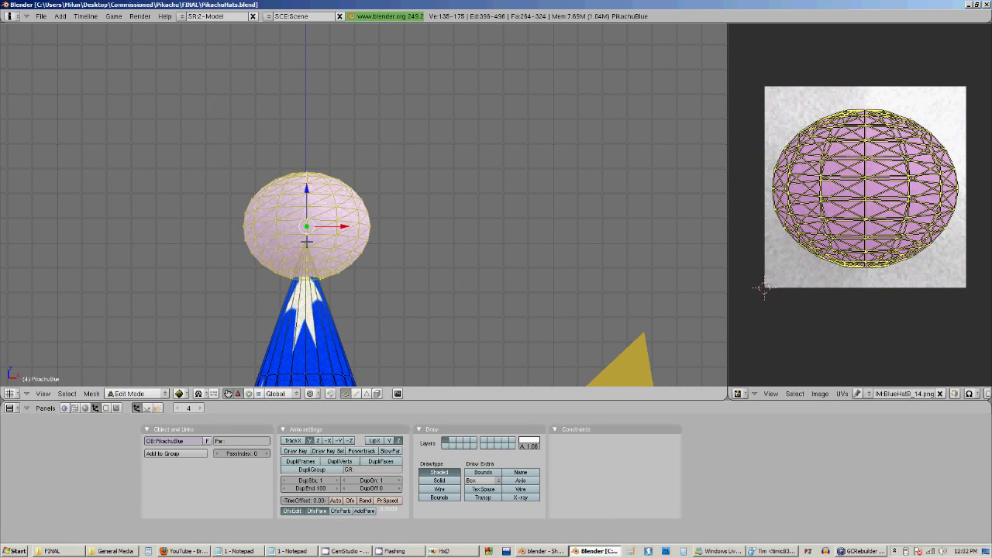
{"action": "key", "text": "g"}
{"action": "right_click", "coordinate": [576, 256]}
{"action": "middle_click_drag", "start_coordinate": [281, 249], "coordinate": [275, 271], "text": "ctrl"}
{"action": "scroll", "coordinate": [275, 270], "scroll_direction": "down", "scroll_amount": 4}
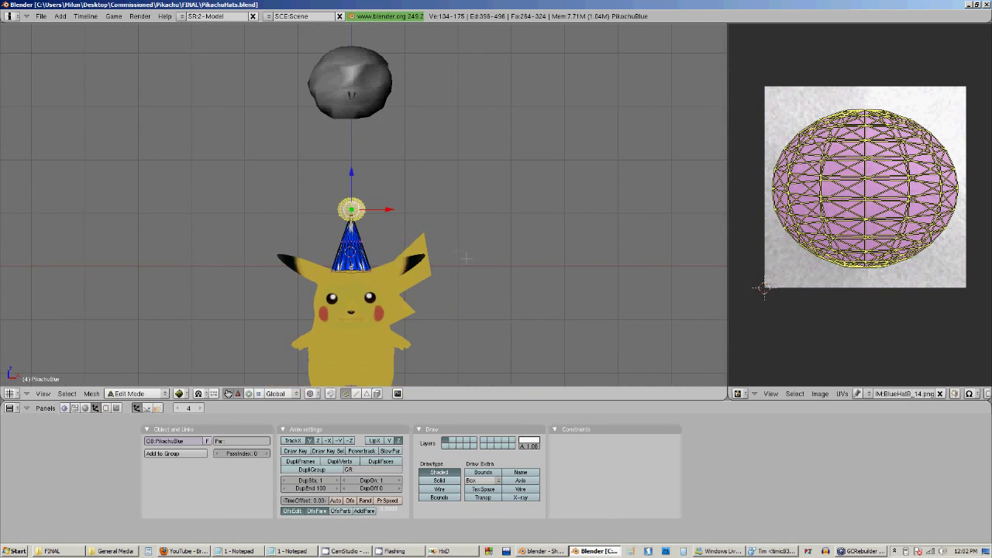
{"action": "key", "text": "g"}
{"action": "left_click", "coordinate": [442, 235]}
{"action": "middle_click_drag", "start_coordinate": [411, 267], "coordinate": [413, 225], "text": "ctrl"}
{"action": "scroll", "coordinate": [416, 241], "scroll_direction": "down", "scroll_amount": 3}
{"action": "key", "text": "a"}
{"action": "key", "text": "ctrl+z"}
{"action": "key", "text": "ctrl+z"}
Move the pom-pom off the tip of the blue cone to above Pikachu's tail side and deselect it
{"action": "scroll", "coordinate": [394, 231], "scroll_direction": "down", "scroll_amount": 3}
{"action": "scroll", "coordinate": [395, 231], "scroll_direction": "down", "scroll_amount": 2}
{"action": "key", "text": "g"}
{"action": "left_click", "coordinate": [420, 226]}
{"action": "key", "text": "a"}
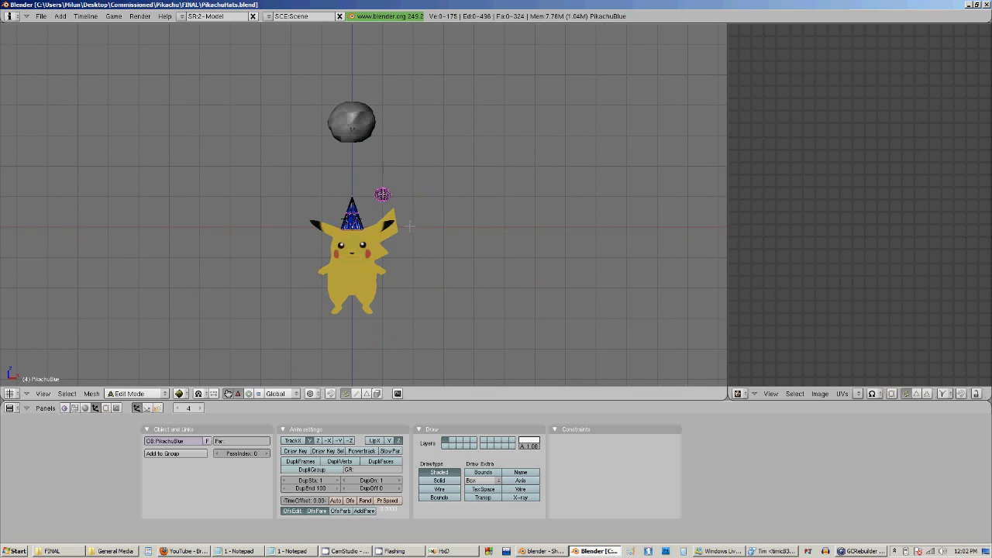
Select the blue cone and move it off the head's centre, over the ear opposite the pom-pom, and deselect it
{"action": "scroll", "coordinate": [401, 229], "scroll_direction": "up", "scroll_amount": 3}
{"action": "key", "text": "a"}
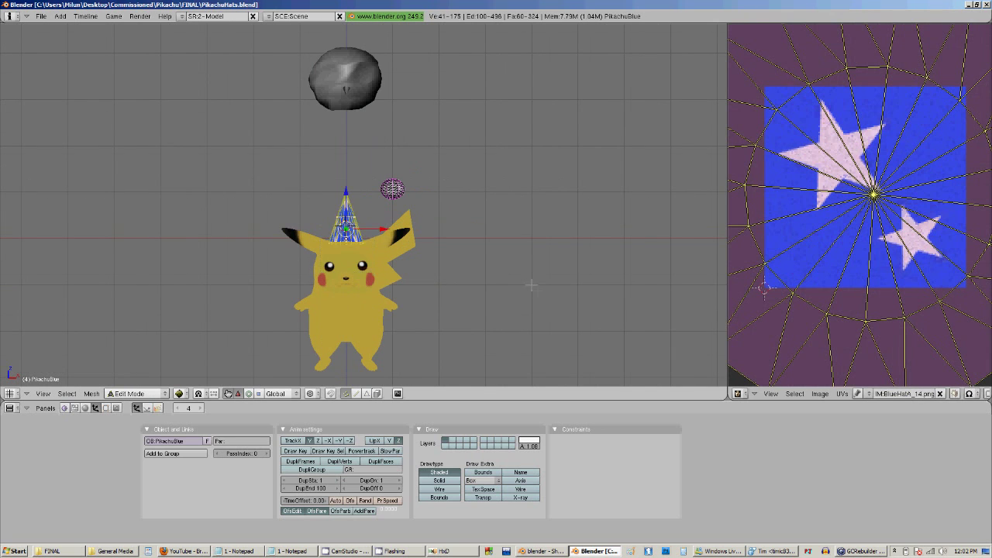
{"action": "scroll", "coordinate": [531, 283], "scroll_direction": "down", "scroll_amount": 4}
{"action": "key", "text": "g"}
{"action": "left_click", "coordinate": [481, 276]}
{"action": "key", "text": "a"}
{"action": "scroll", "coordinate": [479, 274], "scroll_direction": "up", "scroll_amount": 8}
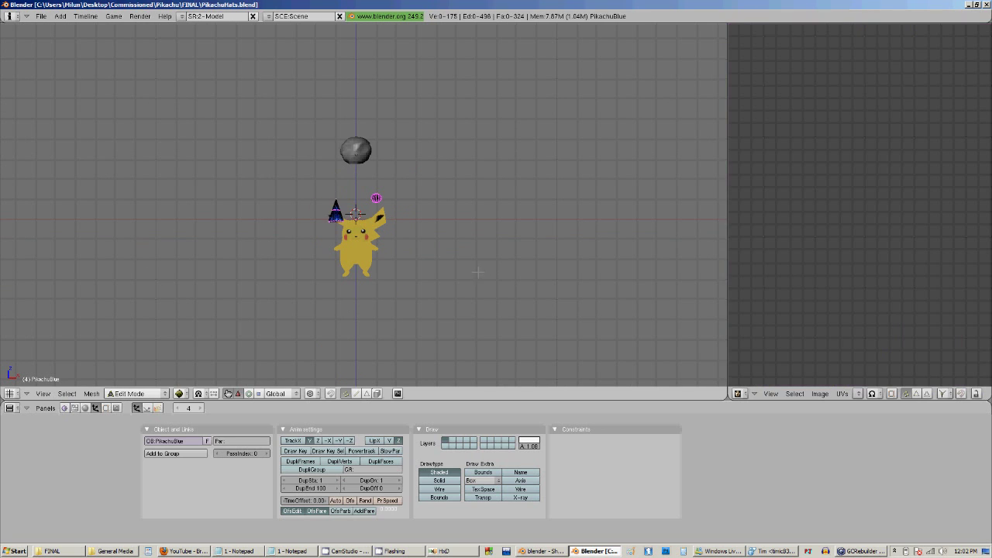
{"action": "mouse_move", "coordinate": [463, 189]}
{"action": "middle_mouse_down"}
{"action": "mouse_move", "coordinate": [492, 234]}
{"action": "mouse_move", "coordinate": [475, 203]}
{"action": "middle_mouse_up"}
{"action": "key", "text": "KP_1"}
{"action": "key", "text": "KP_5"}
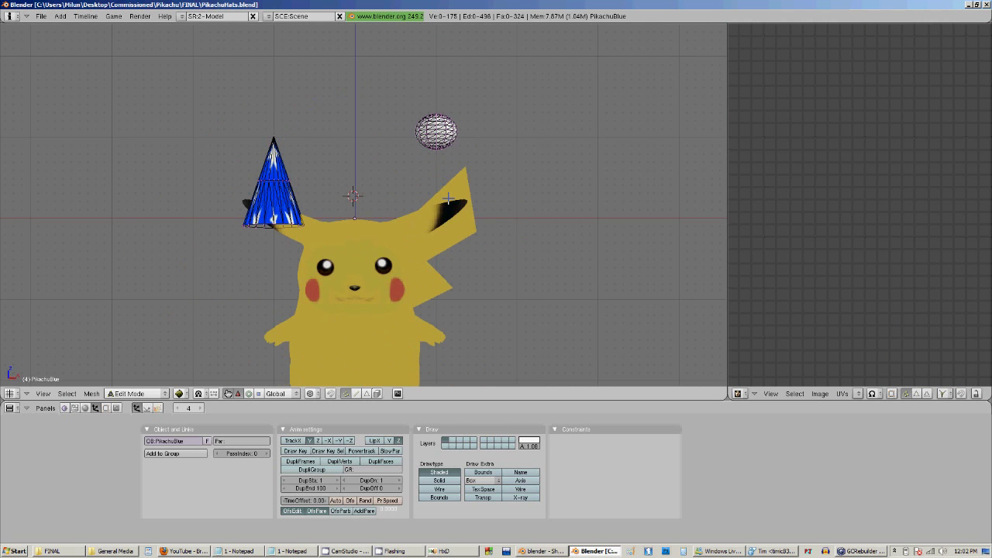
{"action": "scroll", "coordinate": [419, 244], "scroll_direction": "down", "scroll_amount": 4}
{"action": "key", "text": "KP_5"}
{"action": "key", "text": "KP_5"}
{"action": "scroll", "coordinate": [422, 259], "scroll_direction": "up", "scroll_amount": 4}
{"action": "key", "text": "a"}
{"action": "key", "text": "a"}
{"action": "scroll", "coordinate": [448, 222], "scroll_direction": "up", "scroll_amount": 2}
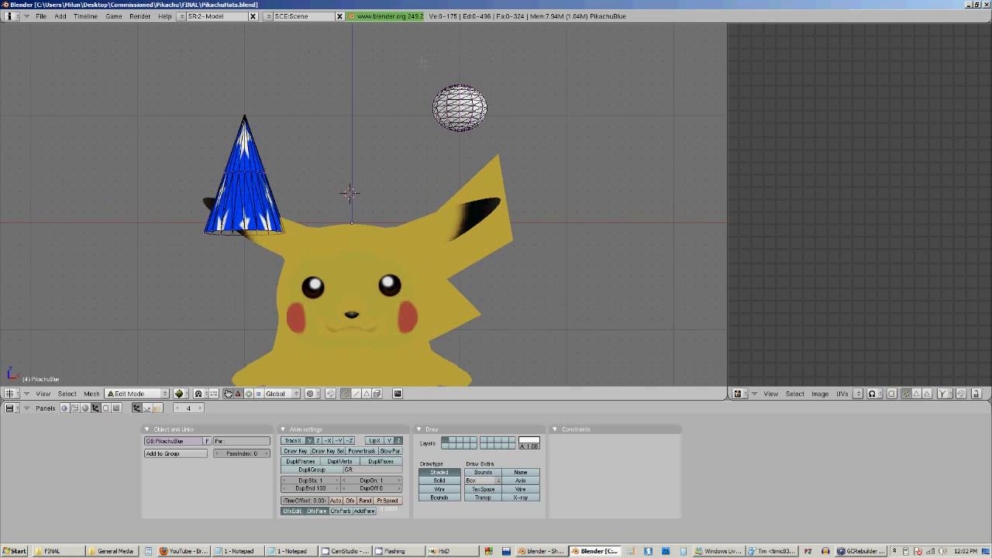
Select the pom-pom and move it onto the centre of Pikachu's head
{"action": "key", "text": "a"}
{"action": "key", "text": "a"}
{"action": "left_click_drag", "start_coordinate": [411, 61], "coordinate": [518, 154]}
{"action": "scroll", "coordinate": [510, 146], "scroll_direction": "down", "scroll_amount": 5}
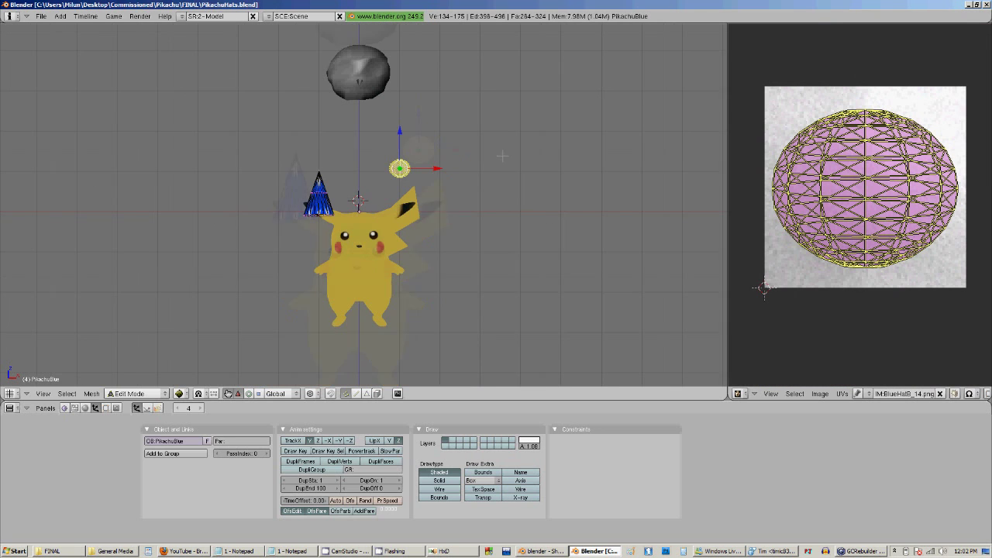
{"action": "scroll", "coordinate": [505, 186], "scroll_direction": "down", "scroll_amount": 1}
{"action": "key", "text": "g"}
{"action": "left_click", "coordinate": [472, 210], "text": "ctrl"}
Scale the pom-pom up along X and Y into a broad, flattened disc covering the top of Pikachu's head
{"action": "scroll", "coordinate": [345, 241], "scroll_direction": "up", "scroll_amount": 6}
{"action": "key", "text": "s"}
{"action": "key", "text": "x"}
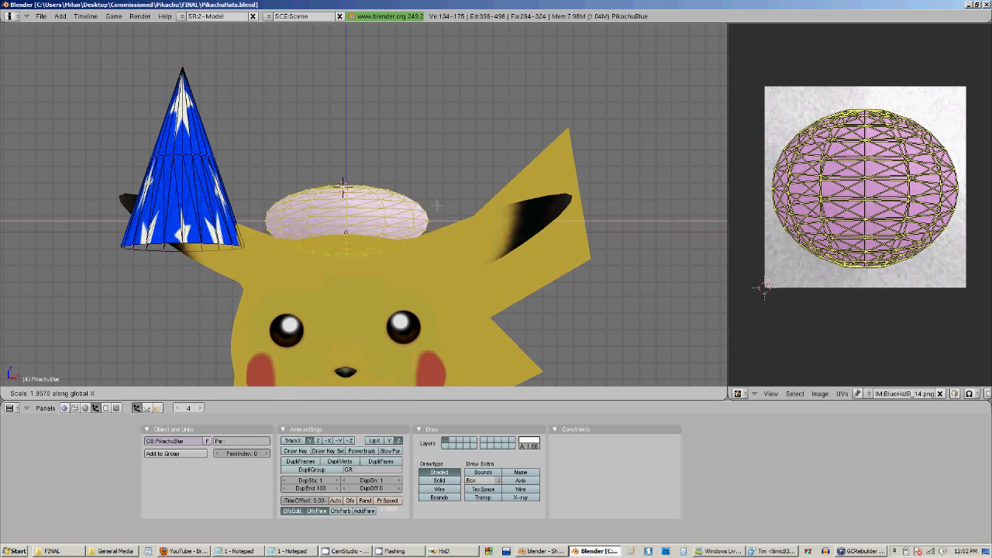
{"action": "left_click", "coordinate": [483, 210]}
{"action": "key", "text": "KP_7"}
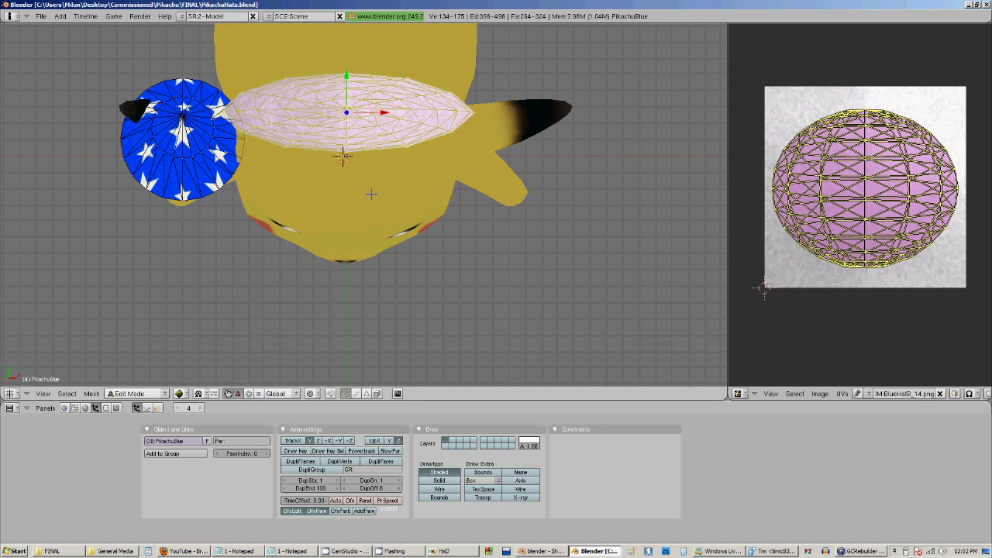
{"action": "key", "text": "s"}
{"action": "key", "text": "y"}
{"action": "left_click", "coordinate": [399, 348]}
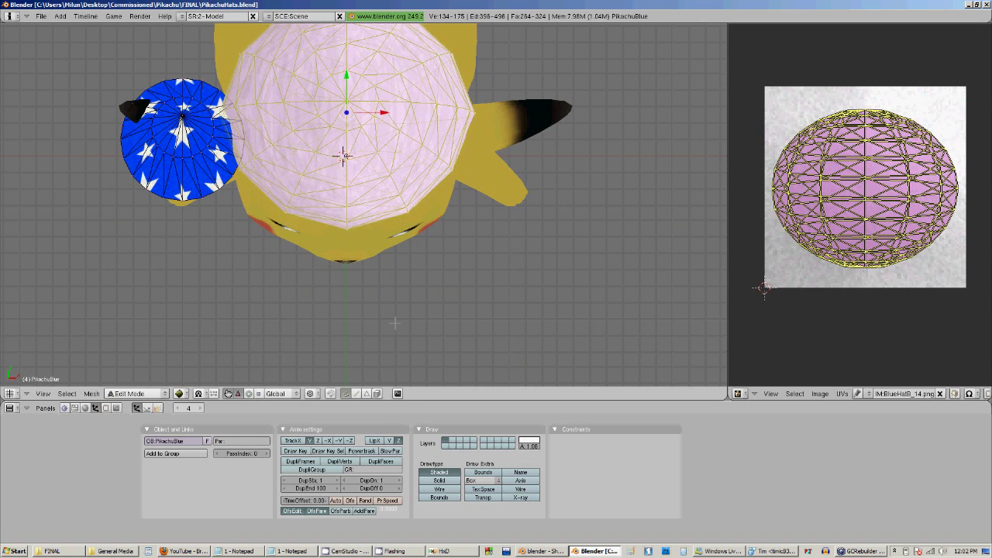
Rotate the flattened pom-pom in side view so it tilts down toward the back of Pikachu's head, and deselect it
{"action": "key", "text": "KP_3"}
{"action": "key", "text": "g"}
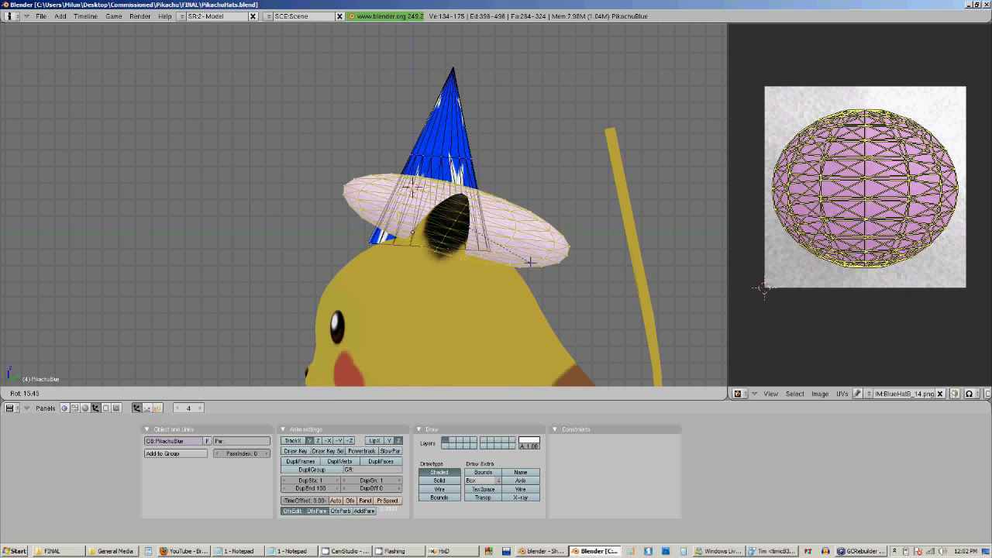
{"action": "left_click", "coordinate": [527, 270]}
{"action": "scroll", "coordinate": [509, 226], "scroll_direction": "down", "scroll_amount": 2}
{"action": "key", "text": "a"}
Select the vertex at the top centre of the flattened pom-pom and turn on proportional editing
{"action": "middle_click_drag", "start_coordinate": [403, 222], "coordinate": [401, 181]}
{"action": "key", "text": "KP_1"}
{"action": "right_click", "coordinate": [439, 80]}
{"action": "scroll", "coordinate": [468, 93], "scroll_direction": "down", "scroll_amount": 3}
{"action": "middle_click_drag", "start_coordinate": [471, 96], "coordinate": [358, 187], "text": "shift"}
{"action": "scroll", "coordinate": [357, 188], "scroll_direction": "up", "scroll_amount": 3}
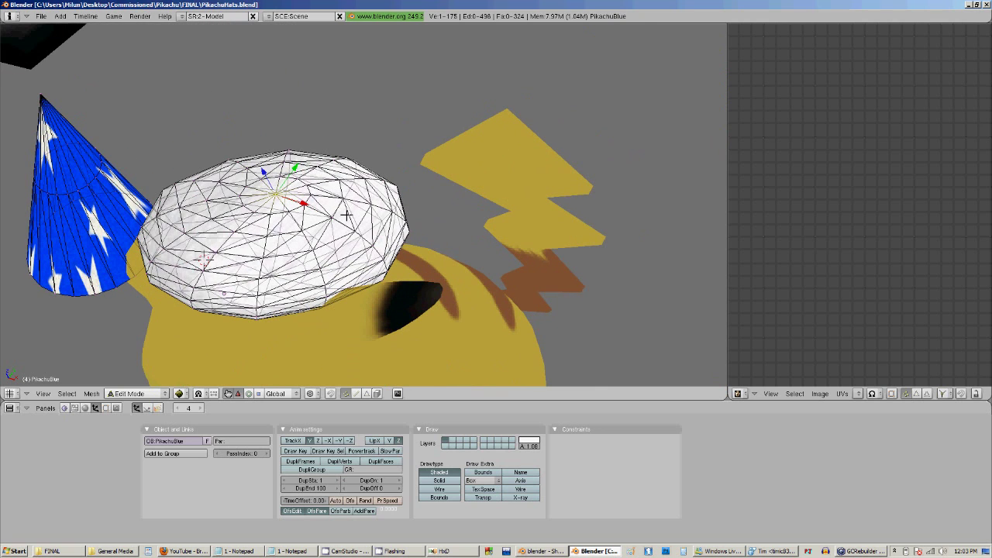
{"action": "key", "text": "o"}
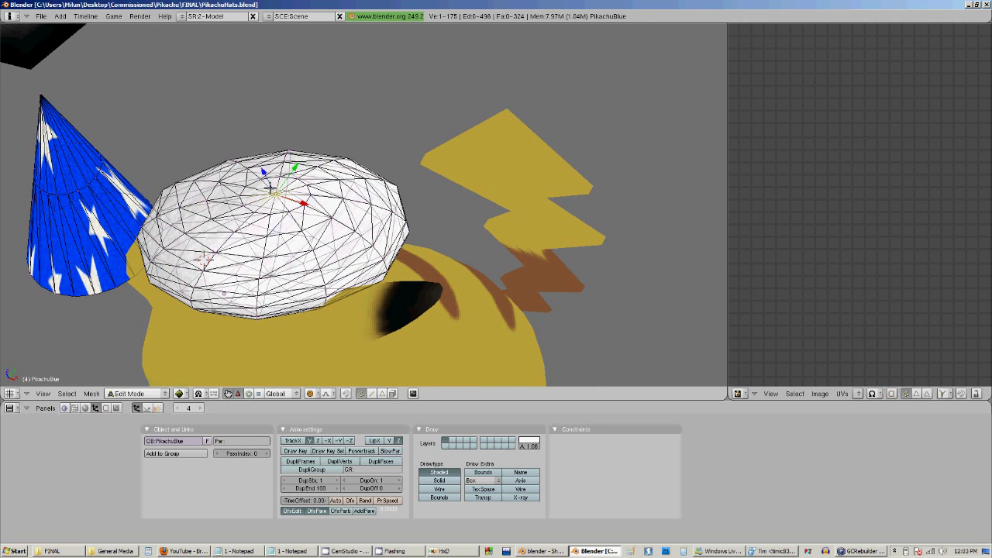
Pull the selected vertex down into the disc with smooth proportional falloff to dent its top, and deselect it
{"action": "key", "text": "g"}
{"action": "scroll", "coordinate": [277, 193], "scroll_direction": "down", "scroll_amount": 20}
{"action": "key", "text": "z"}
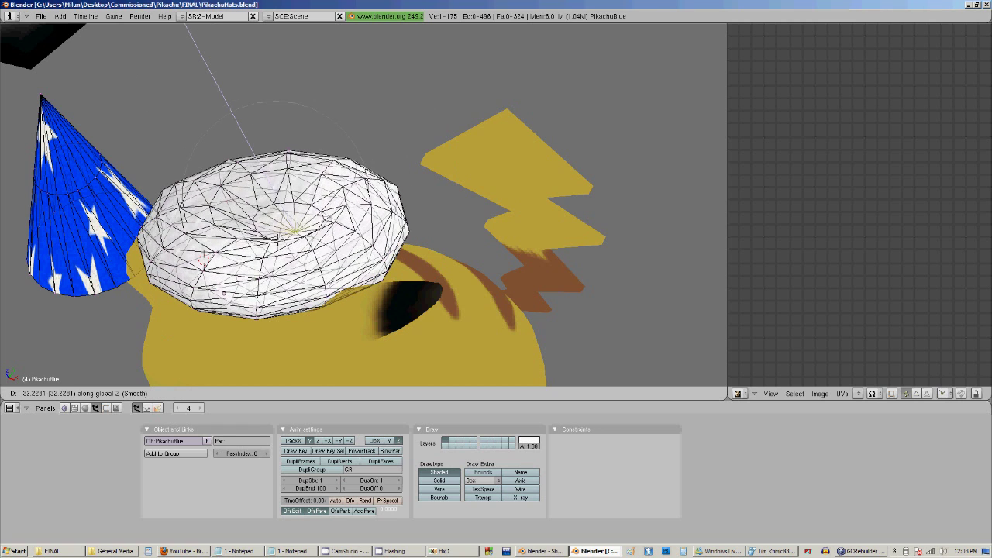
{"action": "left_click", "coordinate": [268, 239]}
{"action": "key", "text": "g"}
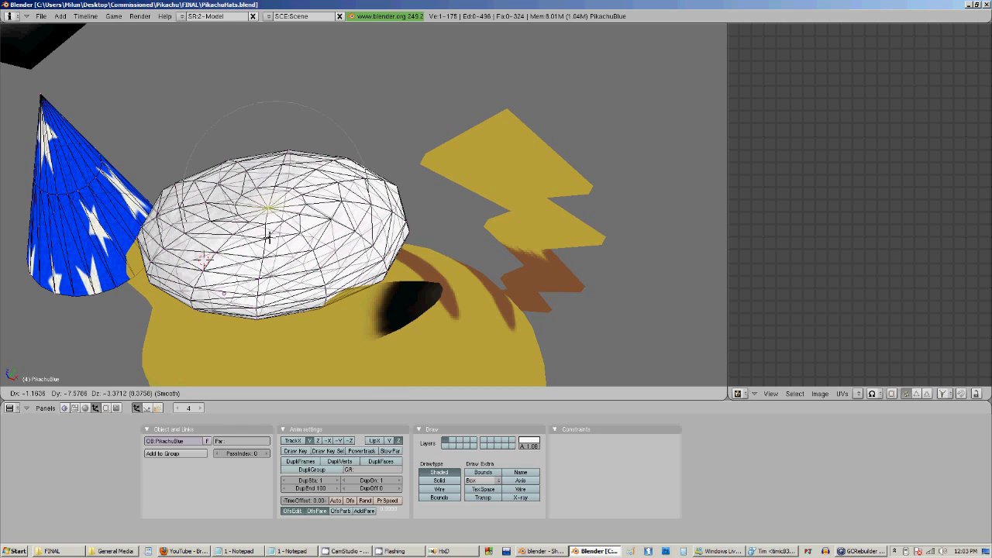
{"action": "left_click", "coordinate": [276, 265]}
{"action": "scroll", "coordinate": [276, 264], "scroll_direction": "down", "scroll_amount": 2}
{"action": "middle_click_drag", "start_coordinate": [276, 265], "coordinate": [284, 234]}
{"action": "key", "text": "Tab"}
{"action": "key", "text": "Tab"}
{"action": "key", "text": "KP_1"}
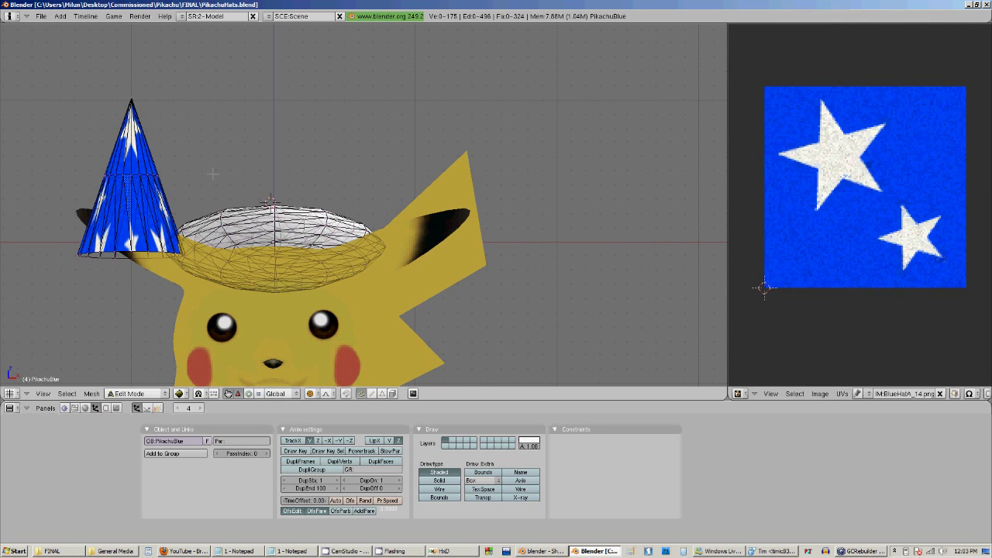
{"action": "right_click", "coordinate": [134, 251], "text": "alt"}
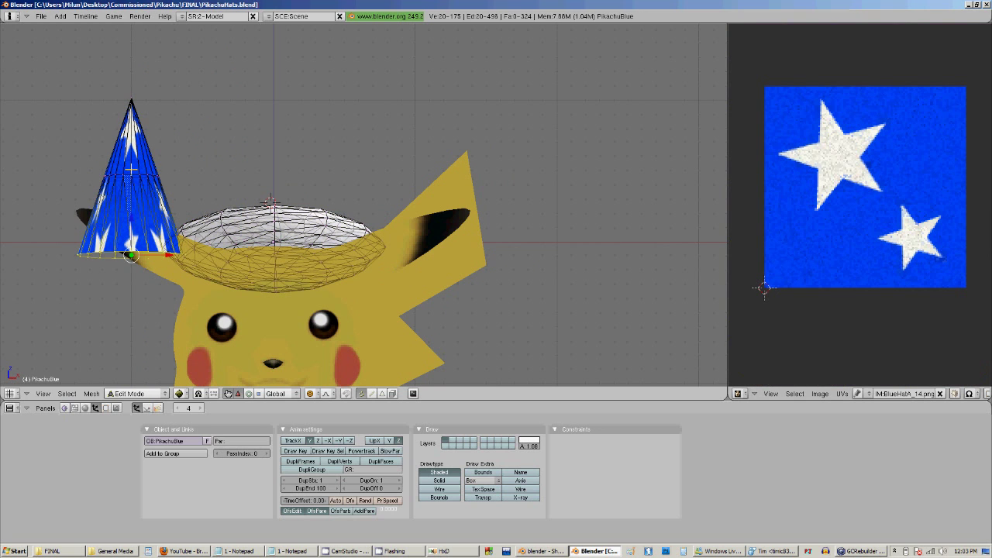
{"action": "key", "text": "a"}
{"action": "right_click", "coordinate": [145, 176], "text": "alt"}
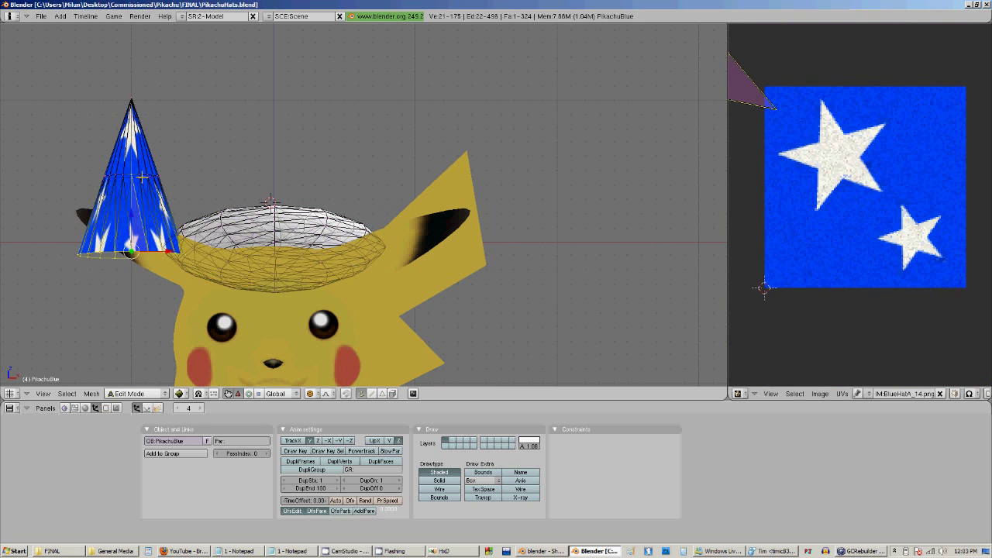
{"action": "key", "text": "ctrl+l"}
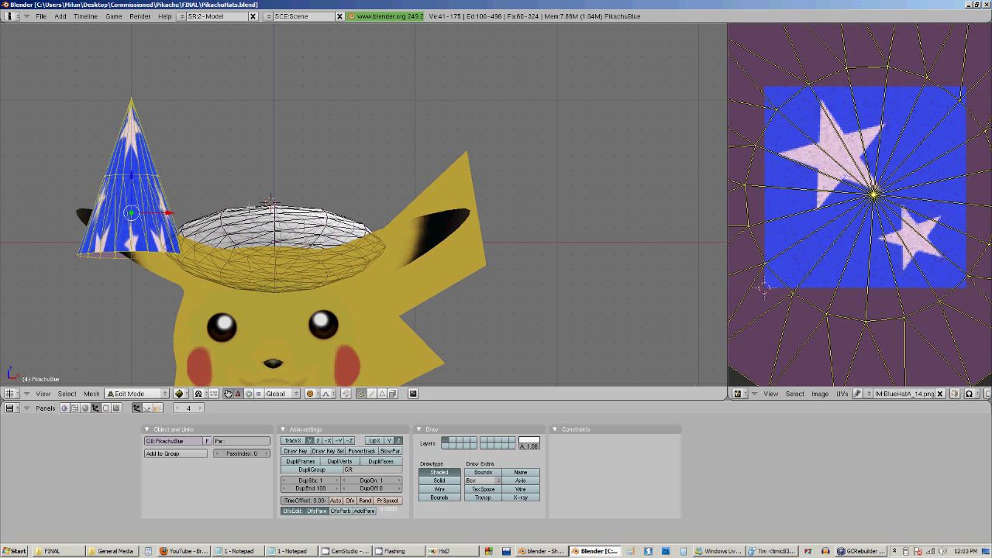
{"action": "key", "text": "g"}
{"action": "right_click", "coordinate": [401, 136]}
{"action": "middle_click_drag", "start_coordinate": [271, 175], "coordinate": [275, 279]}
{"action": "key", "text": "KP_1"}
{"action": "key", "text": "a"}
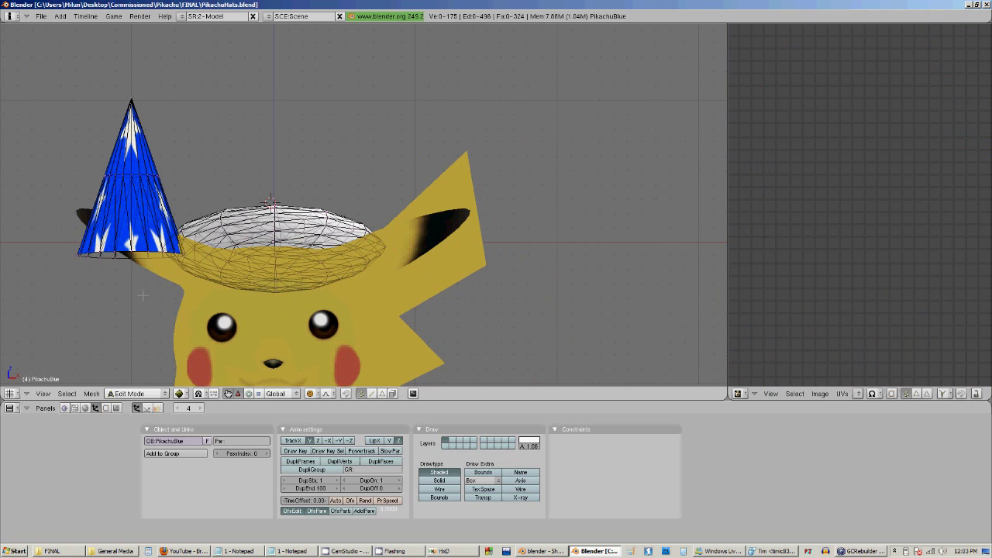
Select the whole blue cone, turn off proportional editing, and move the cone over the head's centre in front view
{"action": "right_click", "coordinate": [125, 253], "text": "alt"}
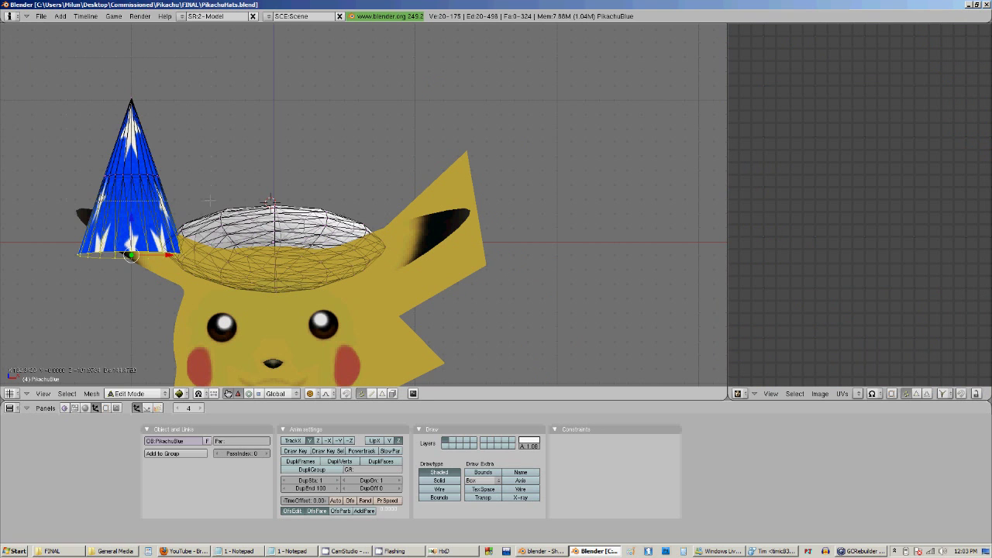
{"action": "key", "text": "ctrl+l"}
{"action": "key", "text": "g"}
{"action": "right_click", "coordinate": [285, 135]}
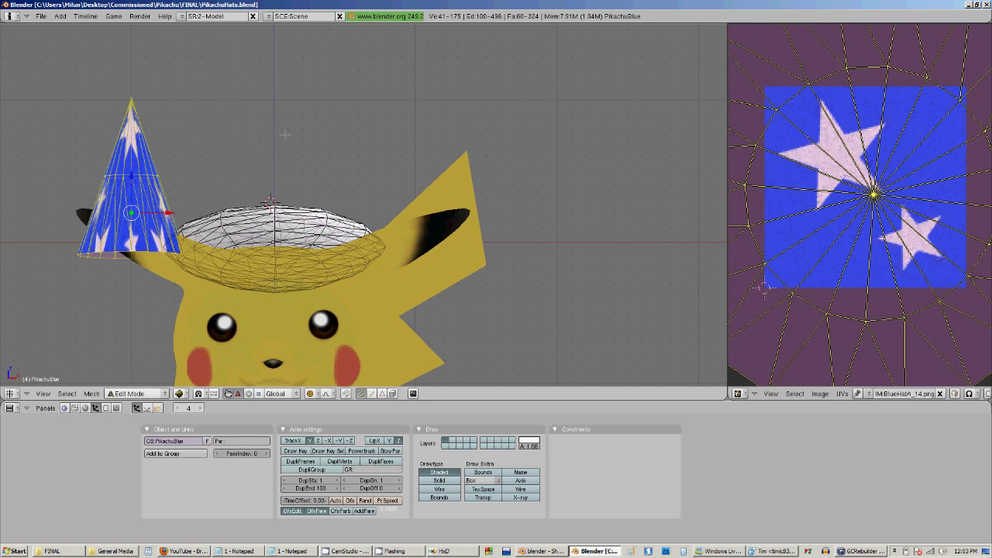
{"action": "key", "text": "o"}
{"action": "key", "text": "g"}
{"action": "left_click", "coordinate": [381, 127]}
Move the cone in side view so it floats above the back part of the white disc
{"action": "key", "text": "KP_5"}
{"action": "middle_click_drag", "start_coordinate": [380, 126], "coordinate": [465, 263]}
{"action": "key", "text": "KP_3"}
{"action": "key", "text": "g"}
{"action": "left_click", "coordinate": [380, 198]}
Select only the cone's middle ring of vertices and scale it down to a very narrow width
{"action": "key", "text": "a"}
{"action": "key", "text": "b"}
{"action": "left_click_drag", "start_coordinate": [245, 86], "coordinate": [411, 140]}
{"action": "key", "text": "s"}
{"action": "left_click", "coordinate": [341, 135]}
Select only the cone's base ring, scale it down to a point, and deselect it
{"action": "key", "text": "a"}
{"action": "key", "text": "b"}
{"action": "left_click_drag", "start_coordinate": [258, 171], "coordinate": [485, 224]}
{"action": "key", "text": "s"}
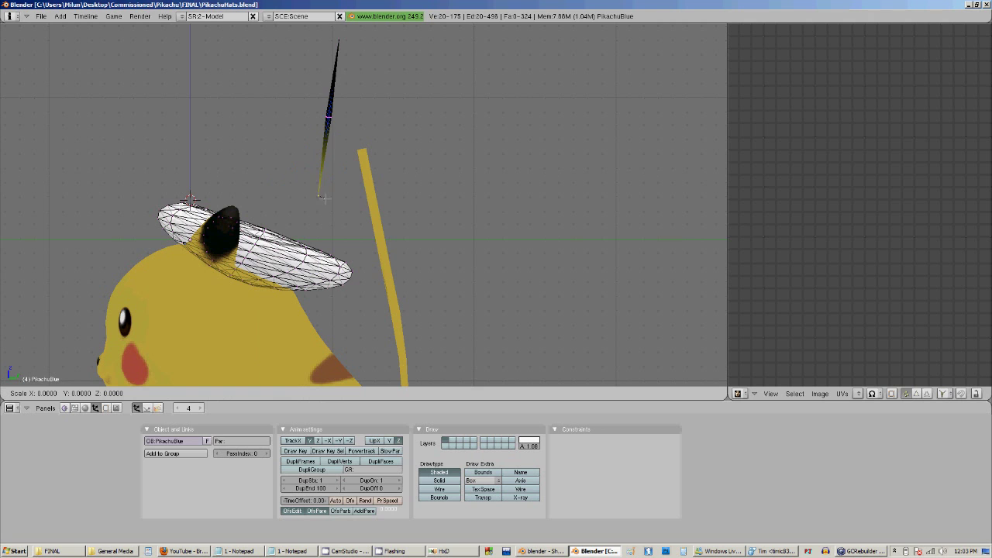
{"action": "left_click", "coordinate": [357, 180]}
{"action": "key", "text": "a"}
{"action": "scroll", "coordinate": [357, 178], "scroll_direction": "down", "scroll_amount": 2}
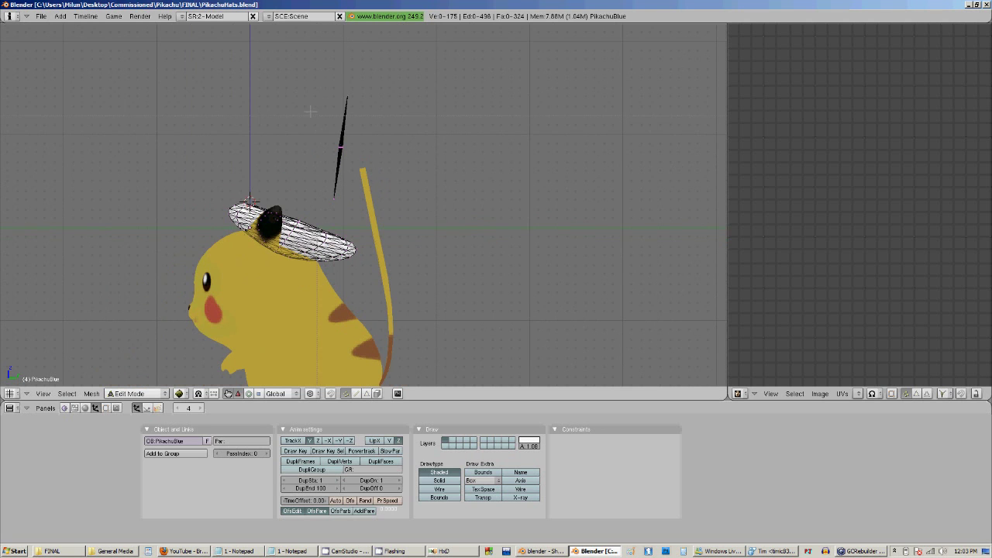
Select the entire blue spike and move it down in side view into the centre of the white disc
{"action": "key", "text": "b"}
{"action": "mouse_move", "coordinate": [304, 73]}
{"action": "left_mouse_down"}
{"action": "mouse_move", "coordinate": [409, 218]}
{"action": "mouse_move", "coordinate": [402, 208]}
{"action": "left_mouse_up"}
{"action": "scroll", "coordinate": [401, 207], "scroll_direction": "up", "scroll_amount": 3}
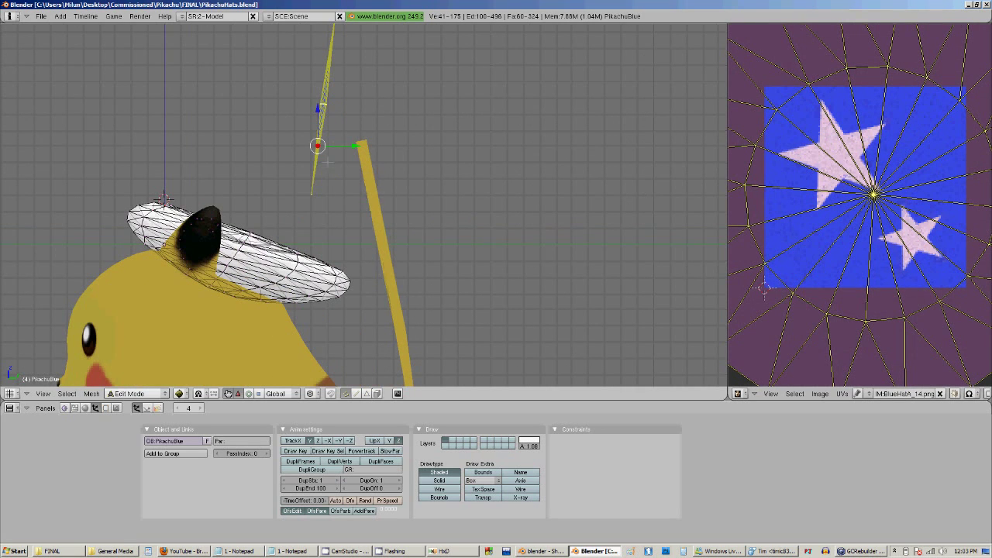
{"action": "key", "text": "space"}
{"action": "key", "text": "Escape"}
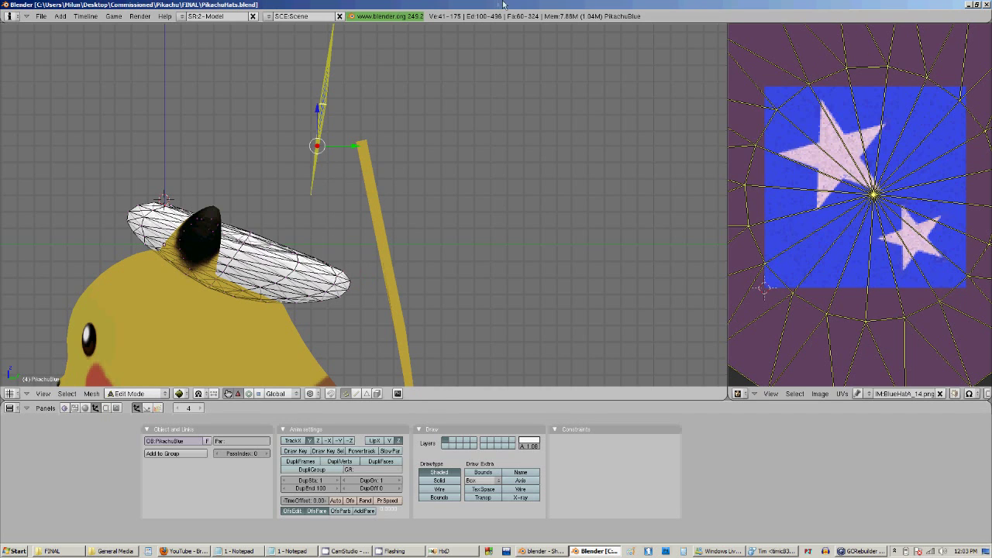
{"action": "scroll", "coordinate": [402, 163], "scroll_direction": "down", "scroll_amount": 6}
{"action": "scroll", "coordinate": [403, 164], "scroll_direction": "up", "scroll_amount": 5}
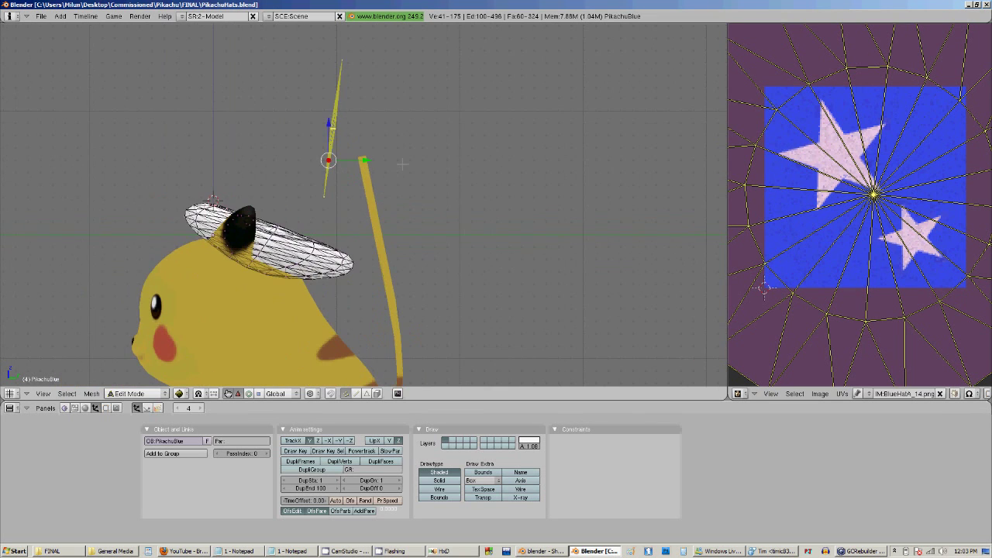
{"action": "middle_click_drag", "start_coordinate": [403, 163], "coordinate": [337, 228]}
{"action": "key", "text": "KP_1"}
{"action": "key", "text": "KP_3"}
{"action": "key", "text": "g"}
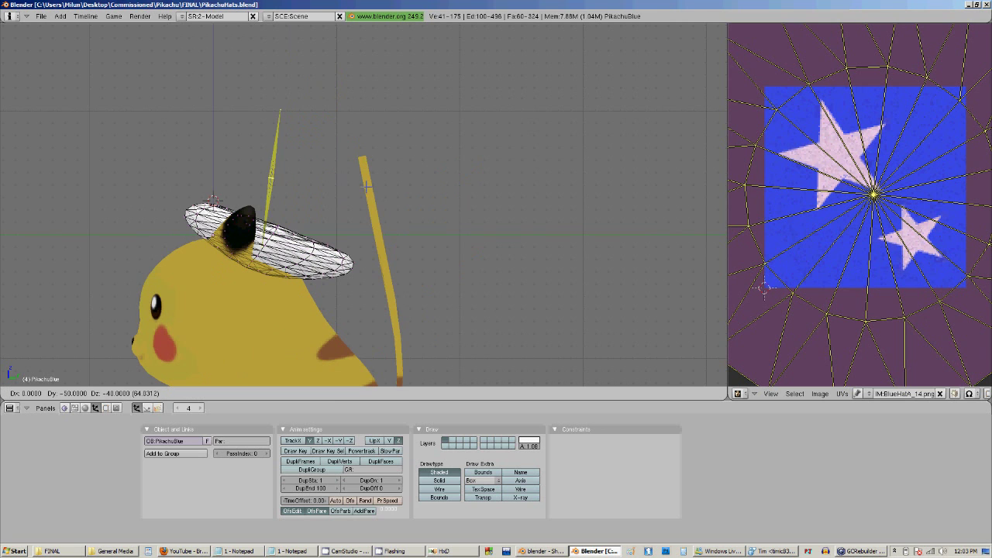
{"action": "left_click", "coordinate": [372, 182]}
Rotate the spike in side view so it leans toward the back, and reposition it on the disc's centre
{"action": "middle_click_drag", "start_coordinate": [414, 165], "coordinate": [477, 233]}
{"action": "key", "text": "KP_3"}
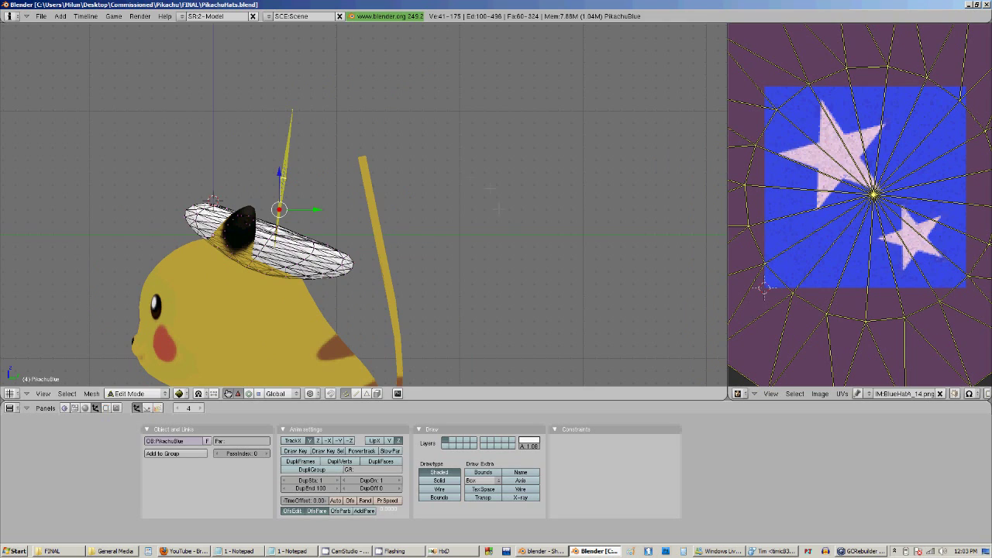
{"action": "key", "text": "r"}
{"action": "key", "text": "Return"}
{"action": "key", "text": "g"}
{"action": "key", "text": "Return"}
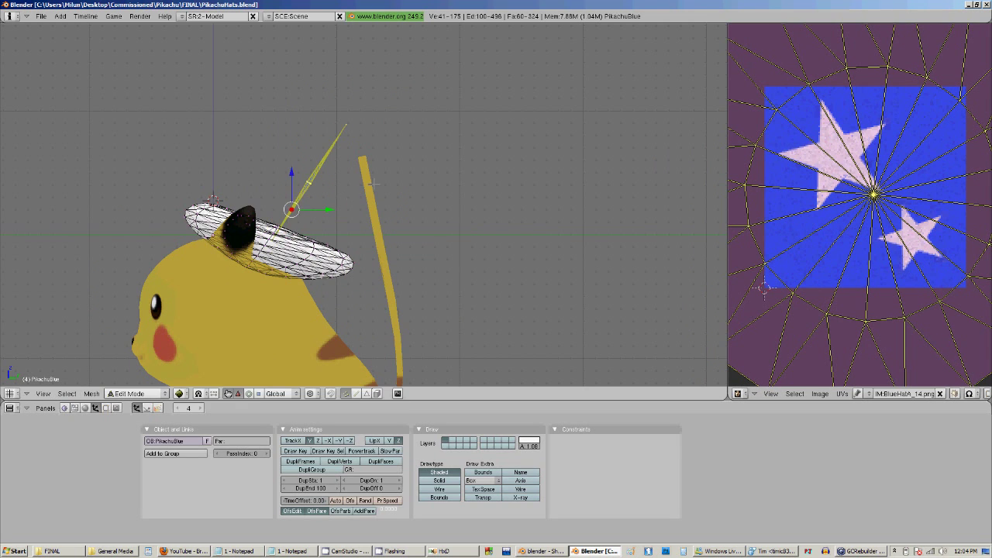
Leave edit mode and look over the reshaped hat on Pikachu's head from the front and at an angle
{"action": "middle_click_drag", "start_coordinate": [347, 195], "coordinate": [267, 261]}
{"action": "key", "text": "Tab"}
{"action": "mouse_move", "coordinate": [434, 256]}
{"action": "middle_mouse_down"}
{"action": "mouse_move", "coordinate": [499, 218]}
{"action": "mouse_move", "coordinate": [357, 328]}
{"action": "mouse_move", "coordinate": [537, 218]}
{"action": "mouse_move", "coordinate": [475, 138]}
{"action": "mouse_move", "coordinate": [432, 188]}
{"action": "mouse_move", "coordinate": [440, 183]}
{"action": "middle_mouse_up"}
{"action": "key", "text": "KP_1"}
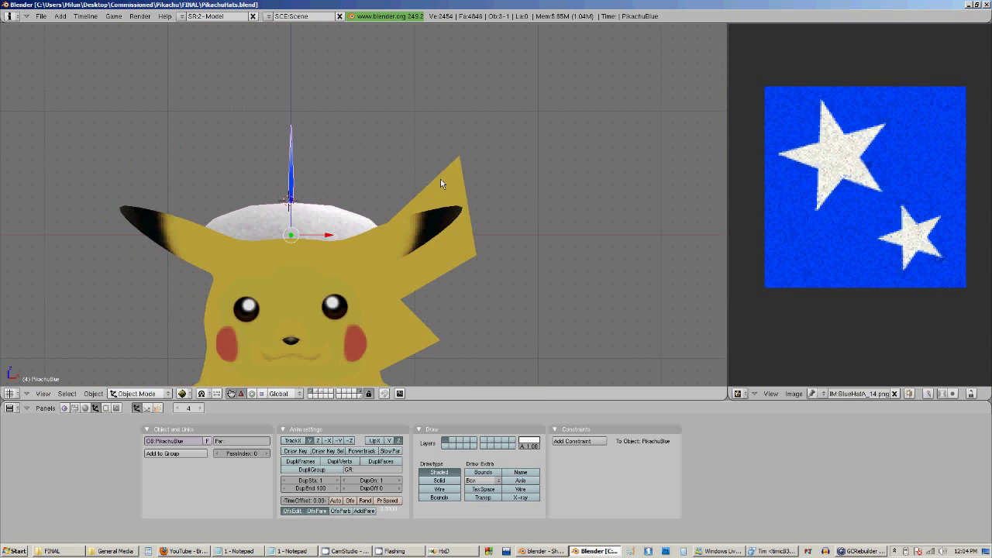
{"action": "scroll", "coordinate": [372, 232], "scroll_direction": "up", "scroll_amount": 3}
{"action": "middle_click_drag", "start_coordinate": [329, 203], "coordinate": [401, 148]}
{"action": "scroll", "coordinate": [352, 256], "scroll_direction": "down", "scroll_amount": 3}
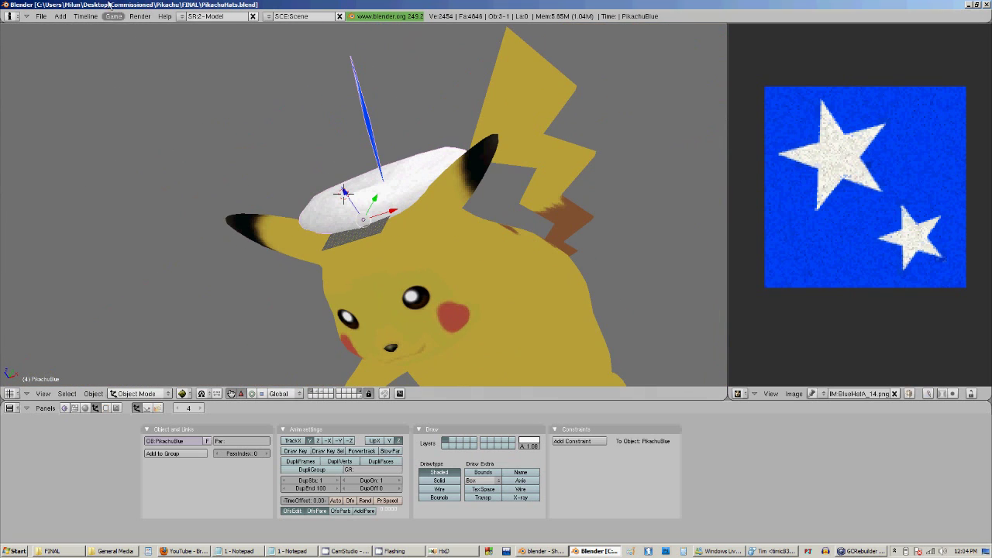
Start a Wavefront OBJ export into the FINAL folder with the file name 2.obj
{"action": "left_click", "coordinate": [40, 16]}
{"action": "mouse_move", "coordinate": [74, 204]}
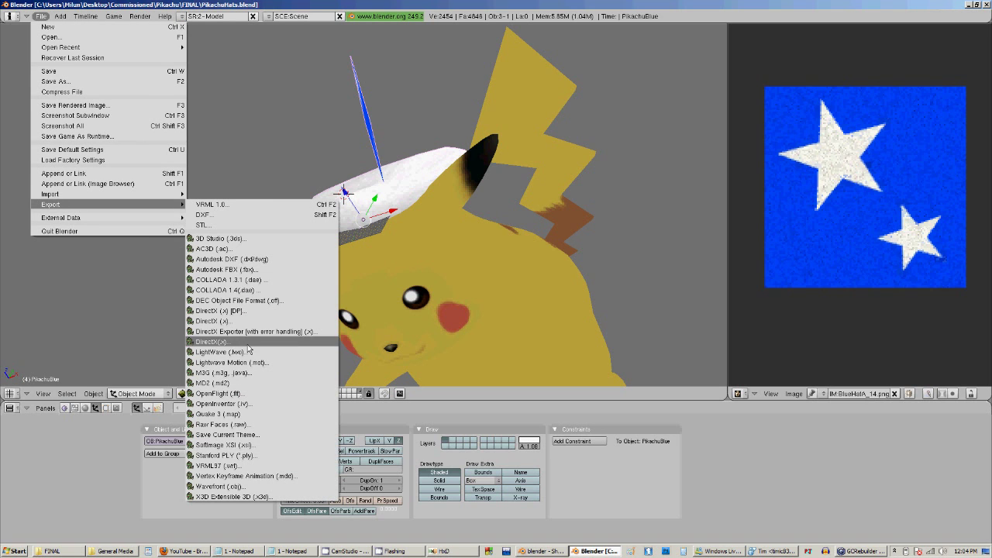
{"action": "left_click", "coordinate": [231, 482]}
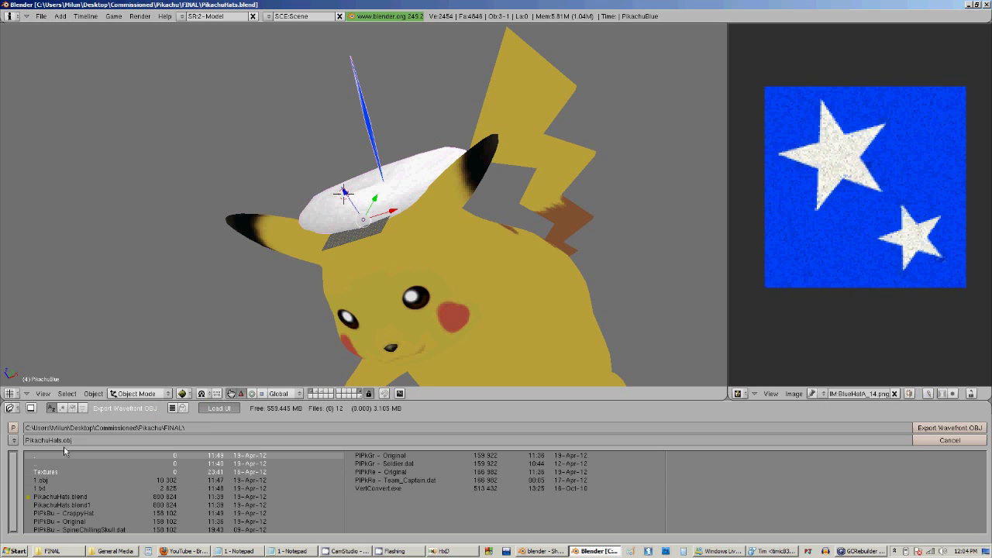
{"action": "left_click", "coordinate": [131, 441]}
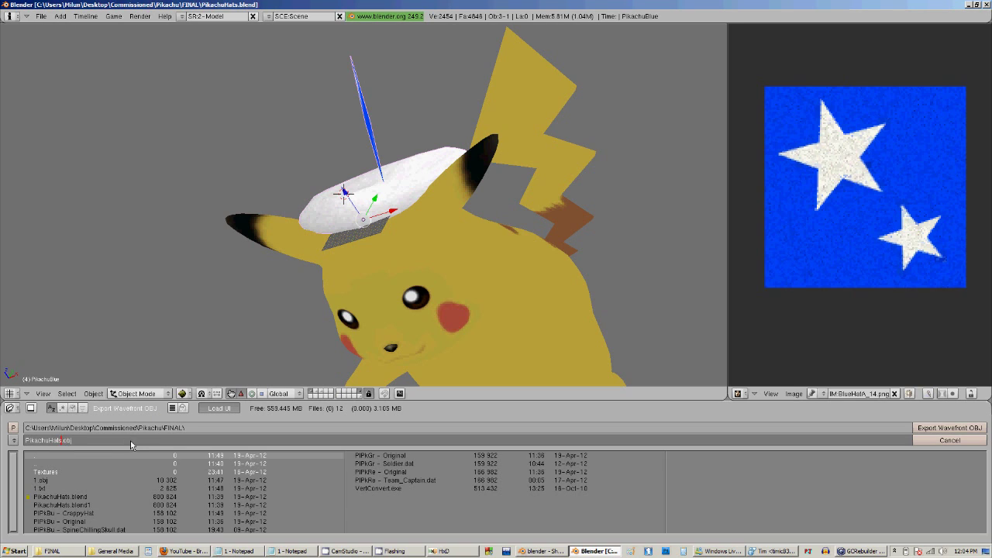
{"action": "key", "text": "Return"}
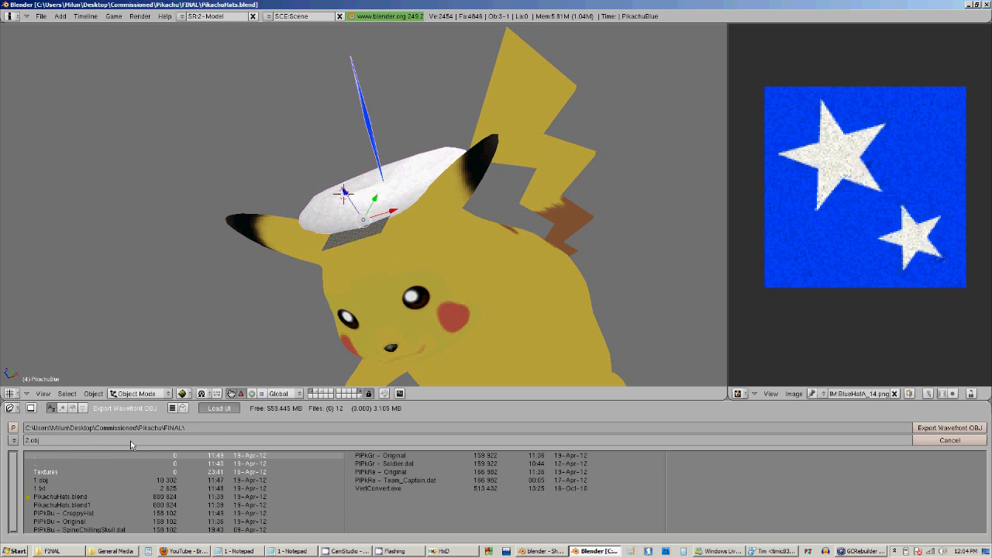
Turn off Edges, Materials, UVs and Nurbs, keep Selection Only, Rotate X90 and Keep Vert Order enabled, and export the OBJ
{"action": "left_click", "coordinate": [428, 282]}
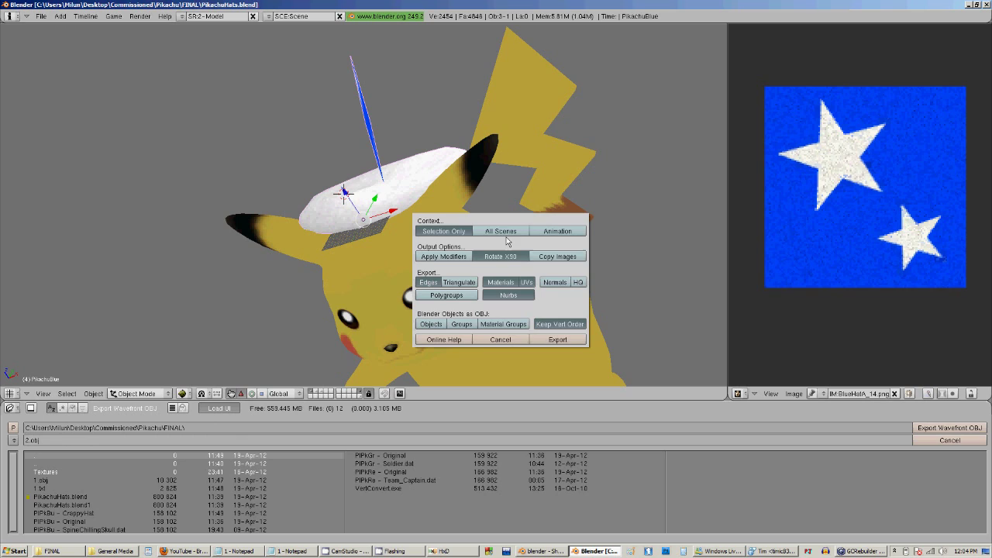
{"action": "left_click", "coordinate": [429, 282]}
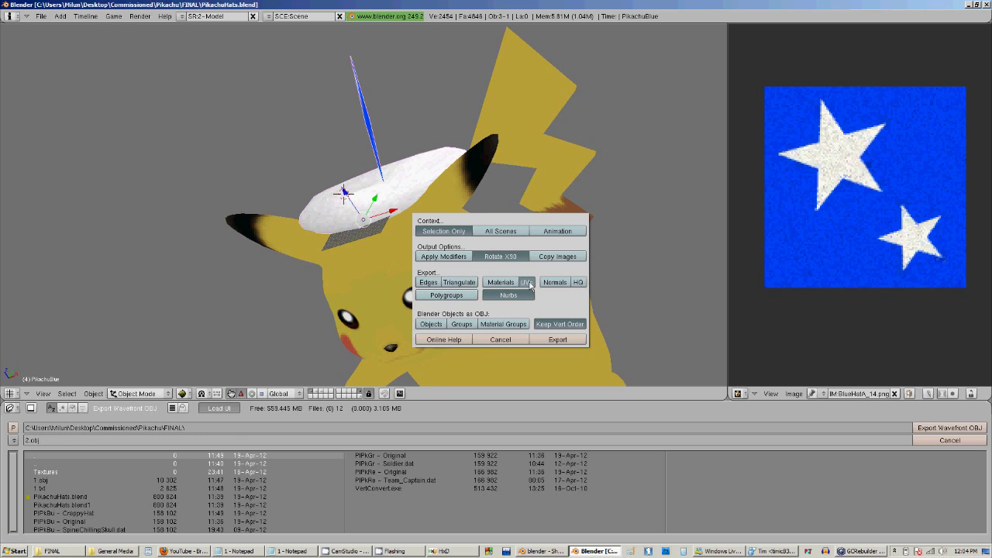
{"action": "left_click", "coordinate": [509, 295]}
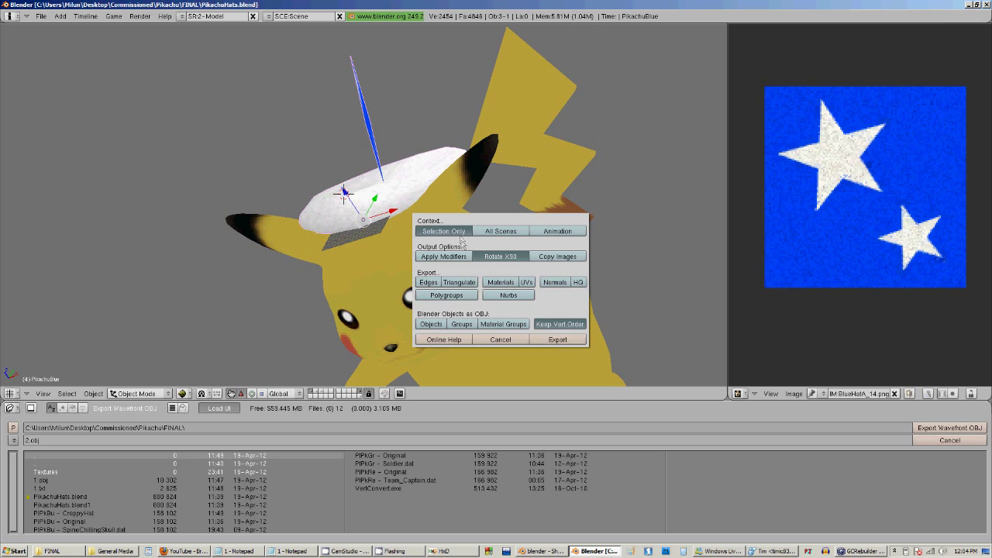
{"action": "left_click", "coordinate": [496, 259]}
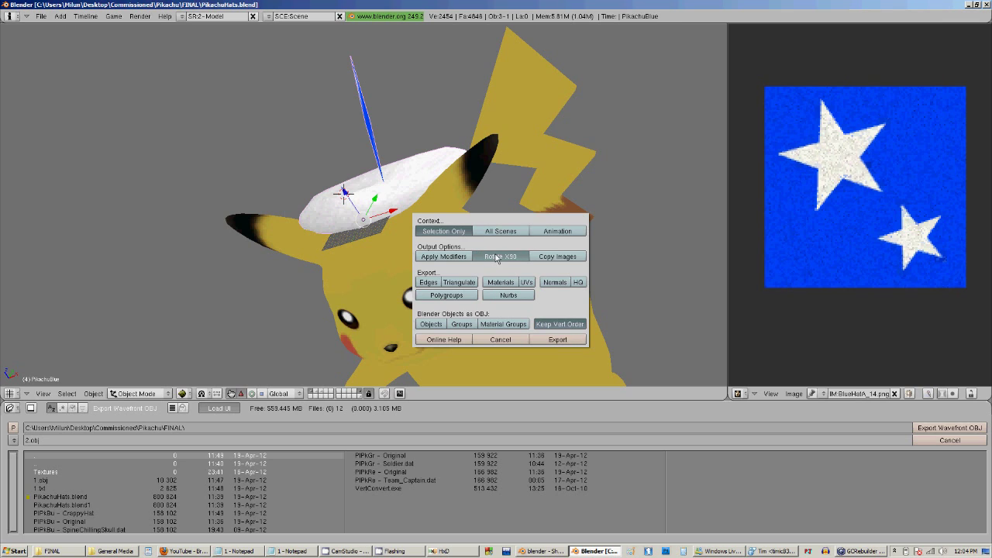
{"action": "left_click", "coordinate": [496, 258]}
{"action": "left_click", "coordinate": [549, 325]}
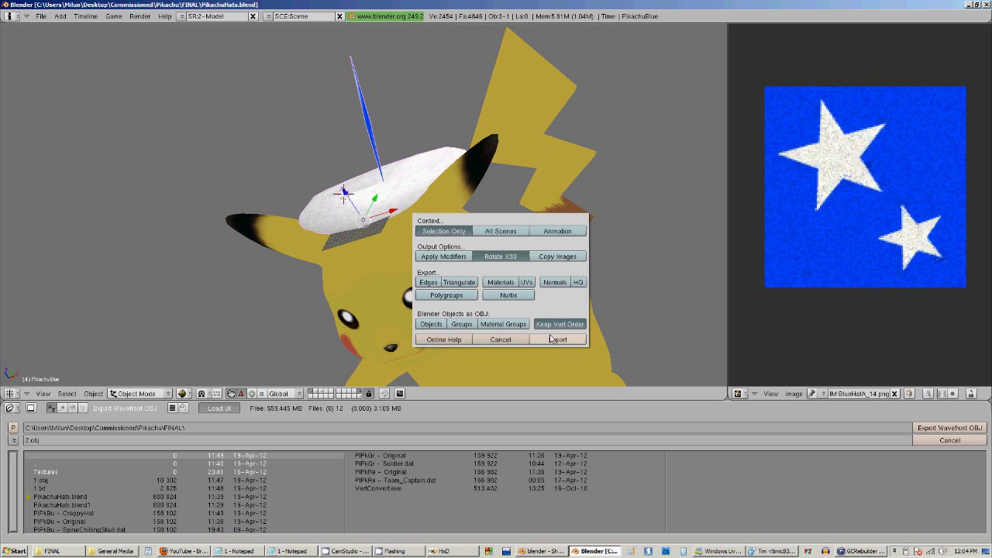
{"action": "left_click", "coordinate": [553, 338]}
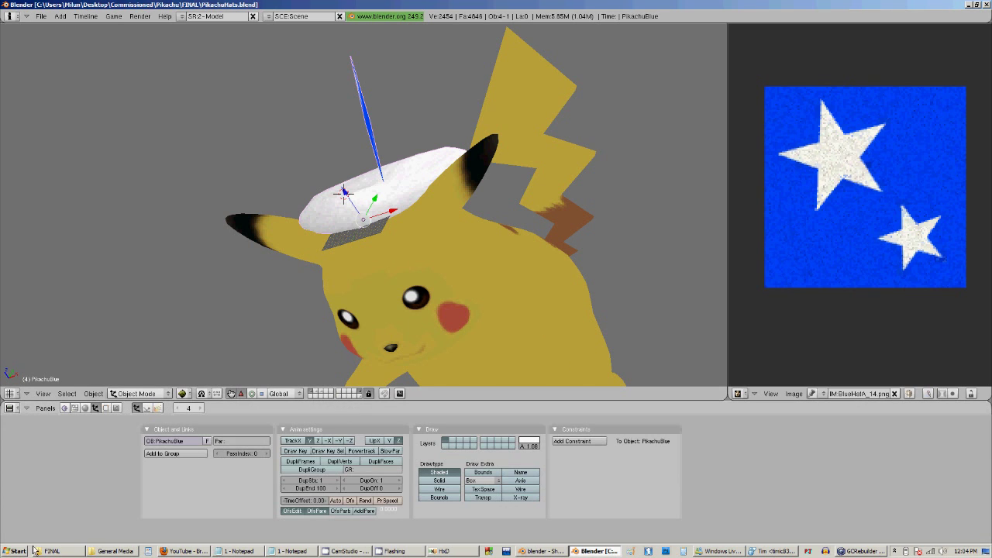
Switch to the FINAL folder, close the two old Notepad files named 1, and open an empty Notepad document
{"action": "left_click", "coordinate": [54, 551]}
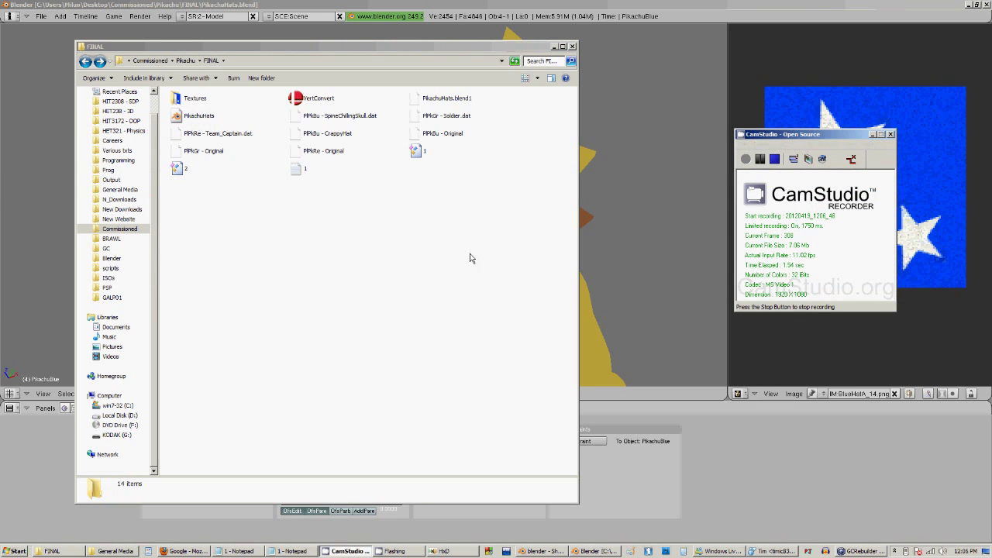
{"action": "left_click", "coordinate": [472, 252]}
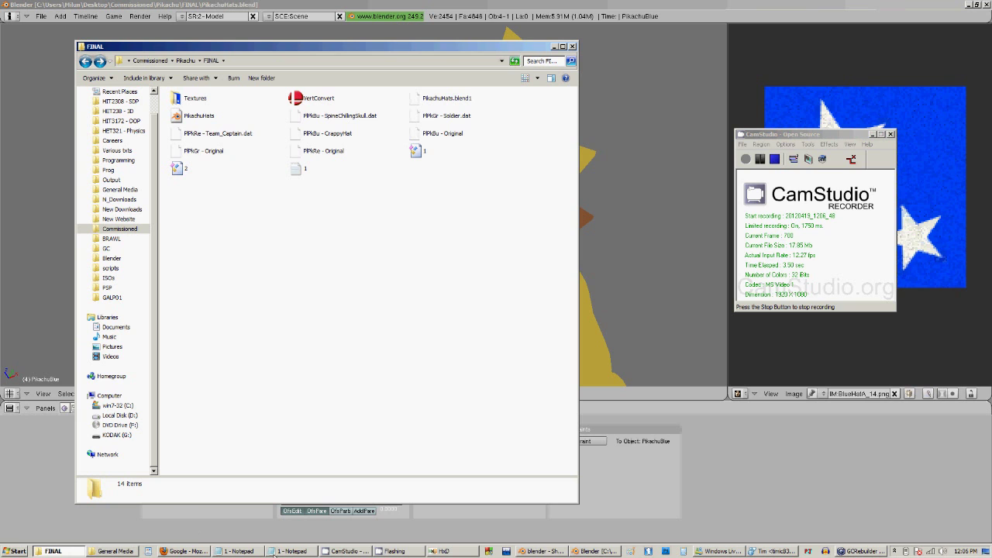
{"action": "left_click", "coordinate": [275, 554]}
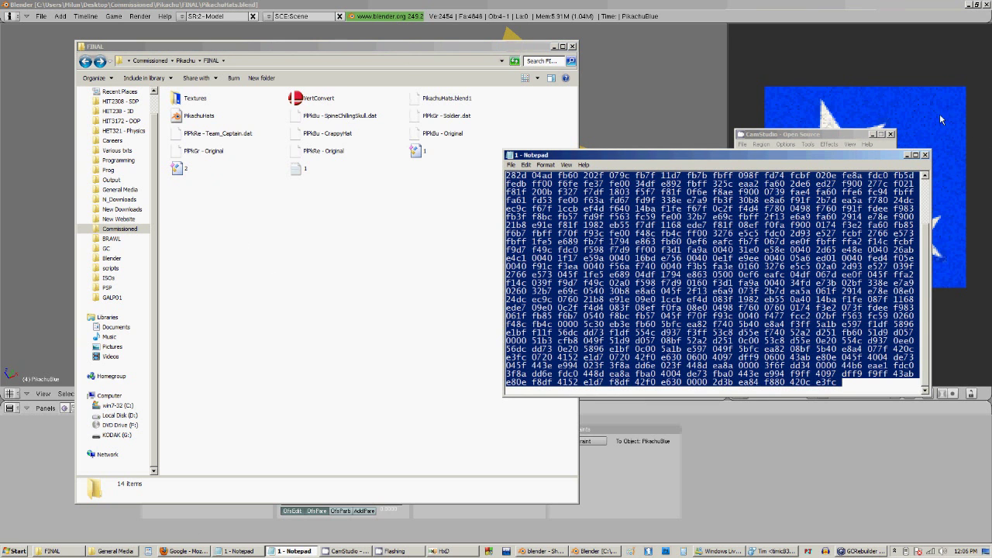
{"action": "left_click", "coordinate": [926, 156]}
{"action": "left_click", "coordinate": [253, 551]}
{"action": "right_click", "coordinate": [254, 551]}
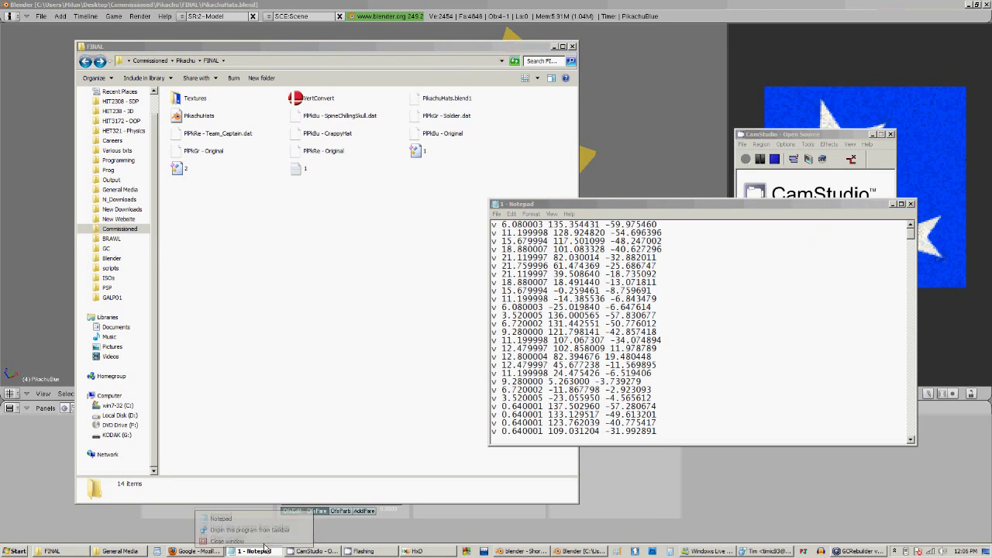
{"action": "left_click", "coordinate": [257, 537]}
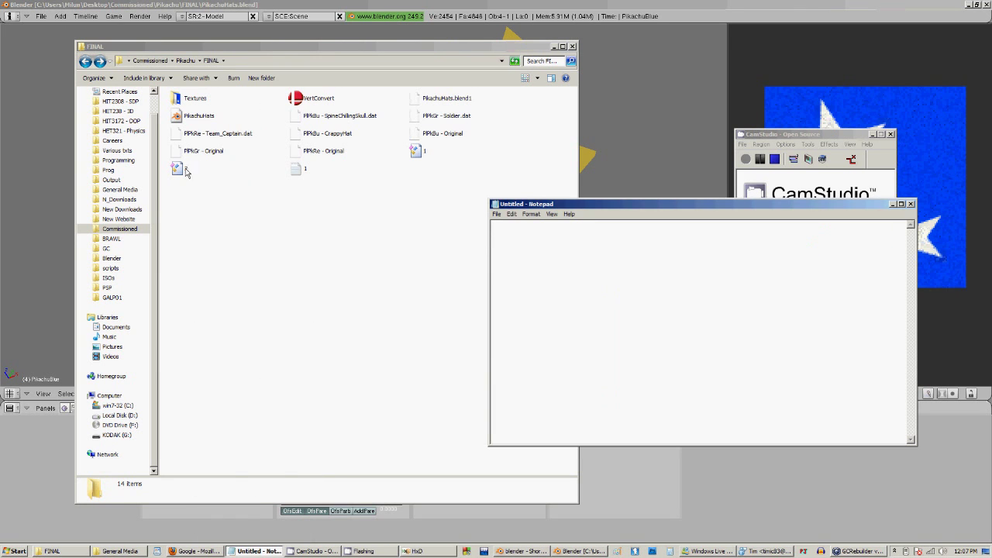
Open 2.obj from the FINAL folder in Notepad, delete the two comment lines above the vertex list, save and close it
{"action": "left_click_drag", "start_coordinate": [186, 172], "coordinate": [566, 292]}
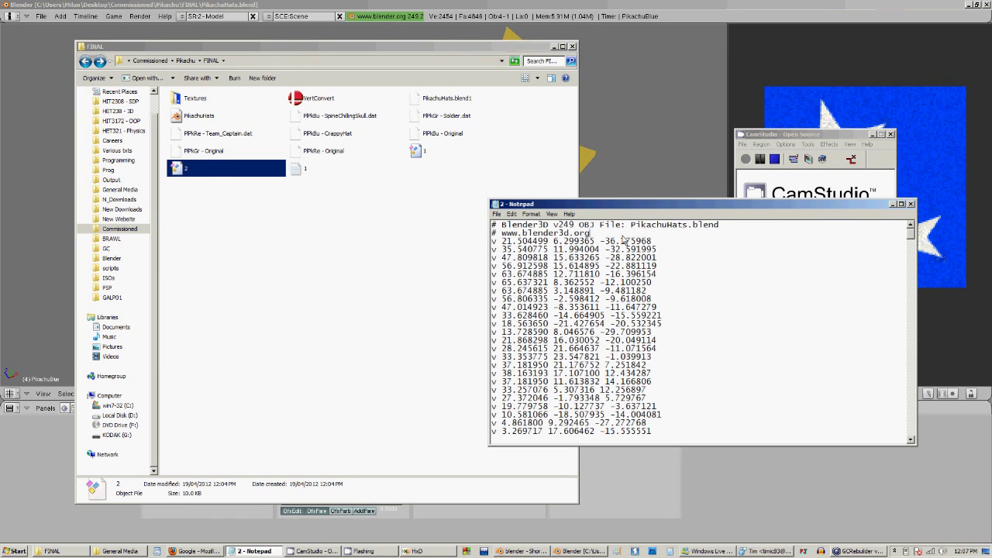
{"action": "key", "text": "ctrl+shift+Home"}
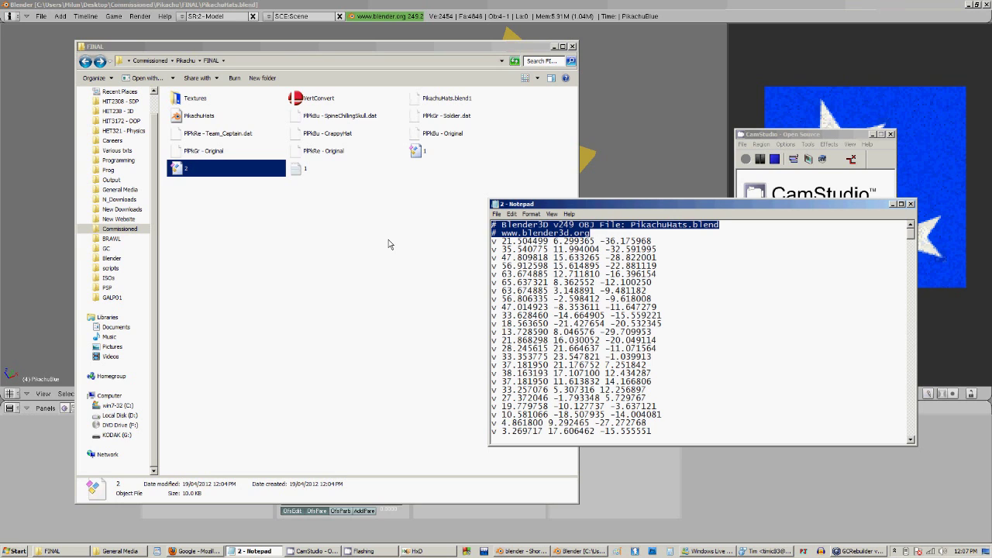
{"action": "key", "text": "Delete"}
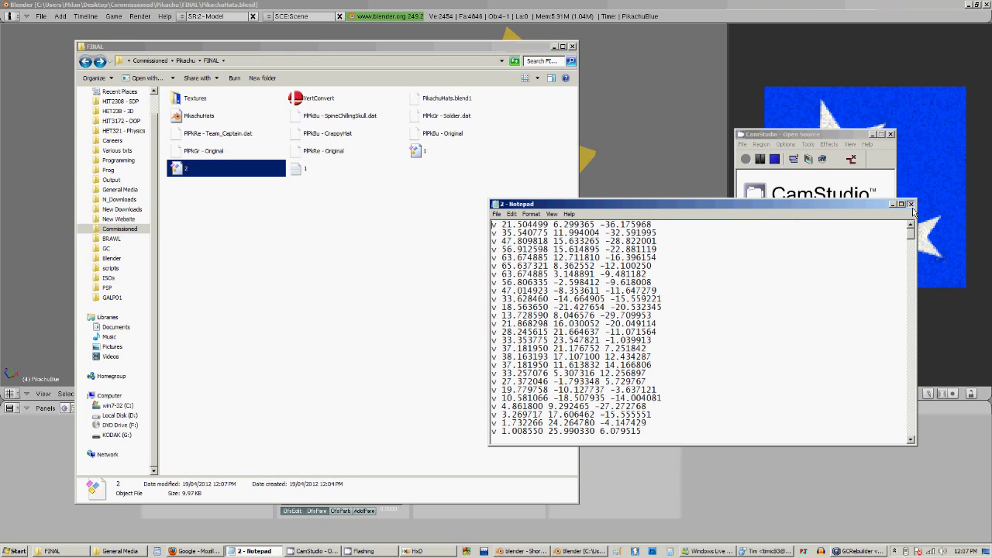
{"action": "left_click", "coordinate": [910, 205]}
{"action": "left_click", "coordinate": [361, 227]}
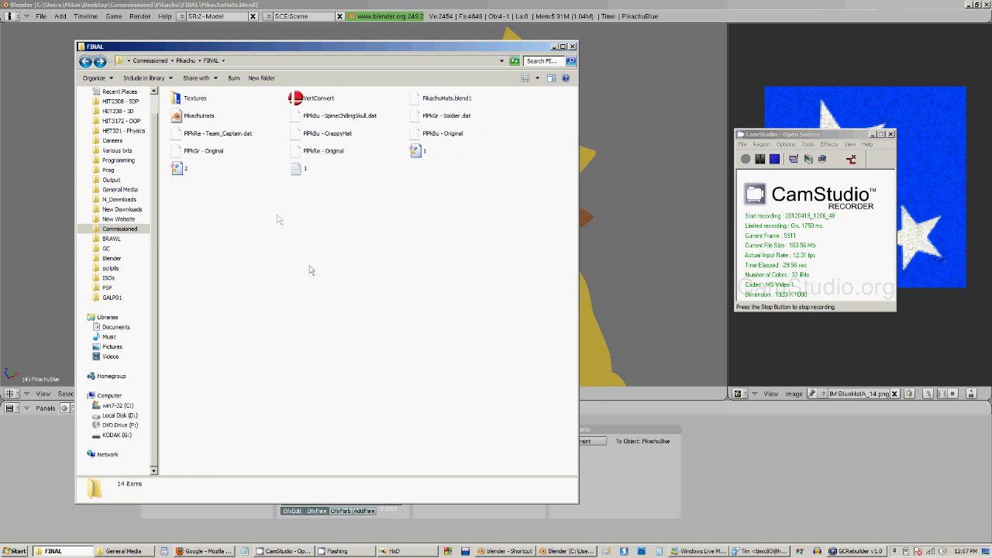
Run VertConvert with option n to convert the object file 2.obj into the hex text file 2.txt
{"action": "double_click", "coordinate": [313, 101]}
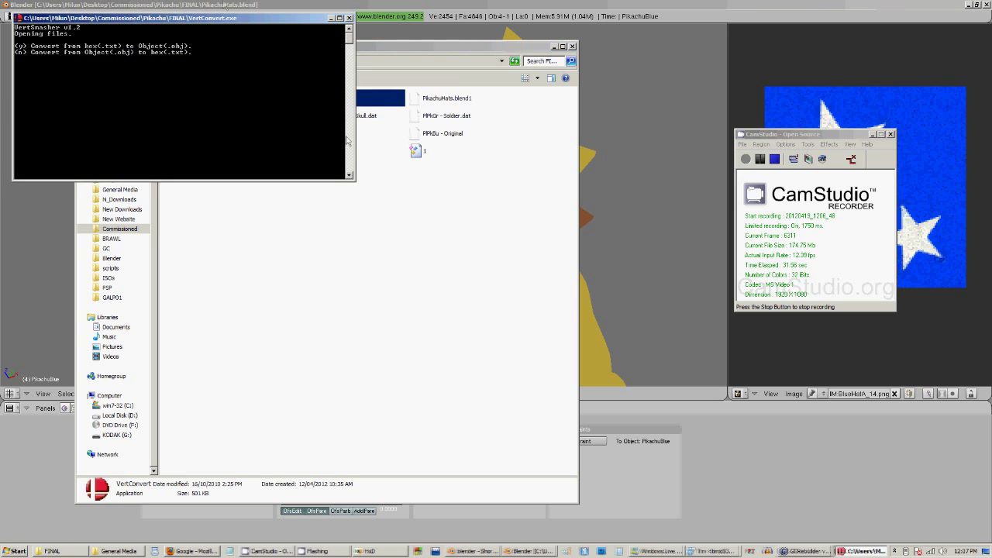
{"action": "left_click_drag", "start_coordinate": [206, 13], "coordinate": [574, 101]}
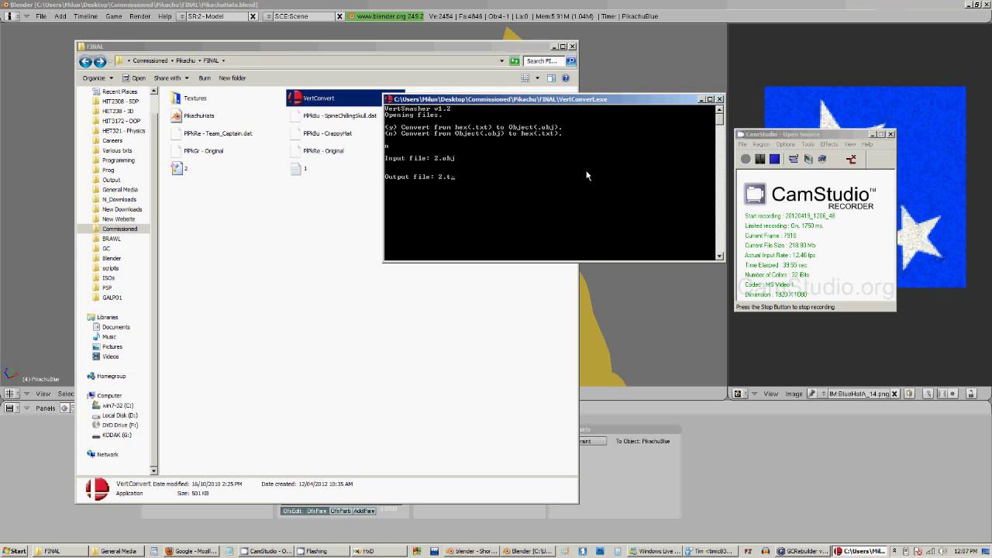
{"action": "key", "text": "Return"}
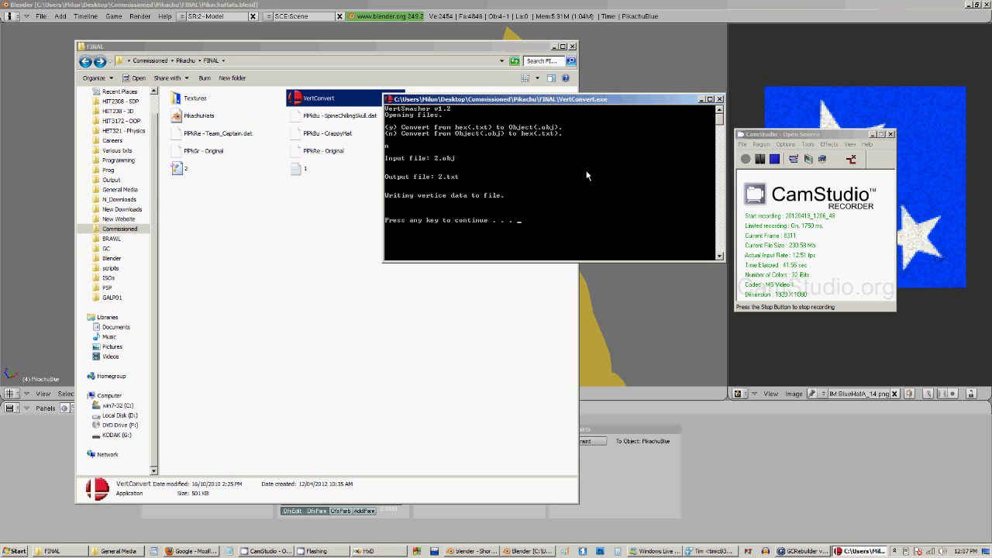
{"action": "key", "text": "Return"}
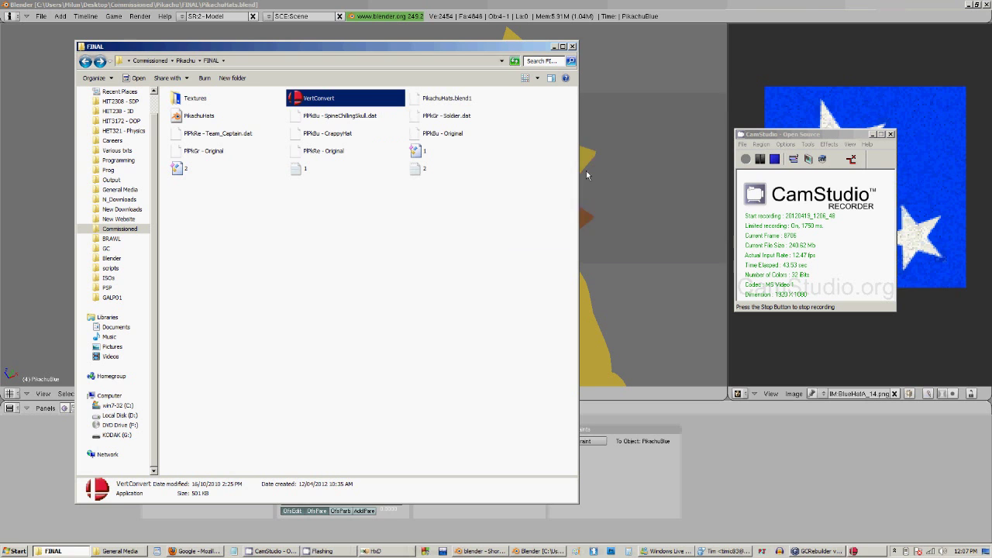
Open the text file 2.txt and copy all of its hex data
{"action": "double_click", "coordinate": [424, 172]}
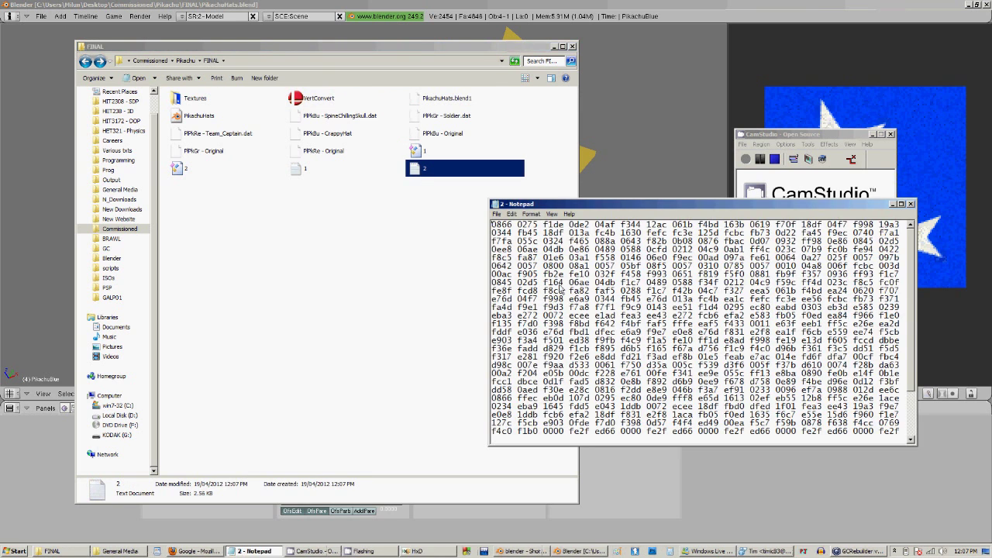
{"action": "key", "text": "ctrl+a"}
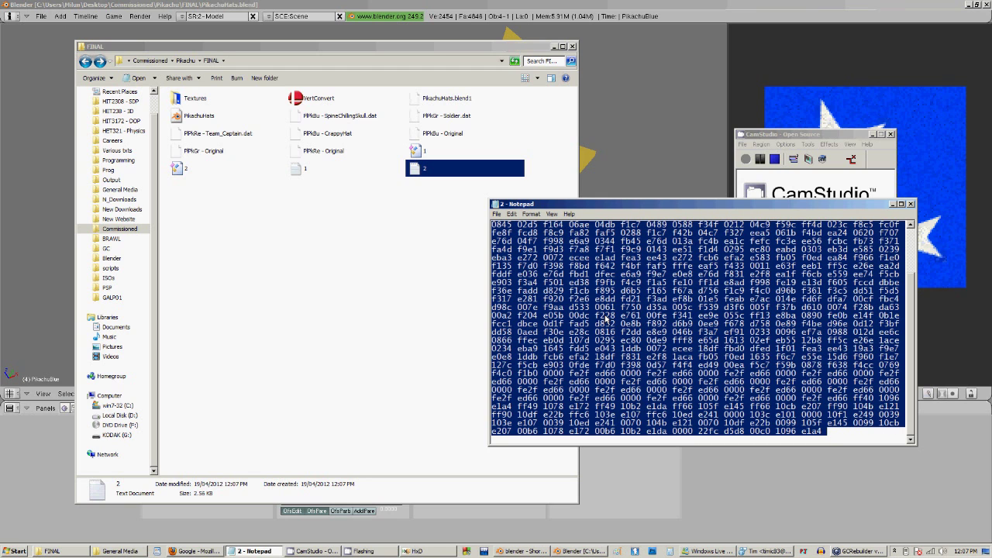
{"action": "left_click", "coordinate": [411, 250]}
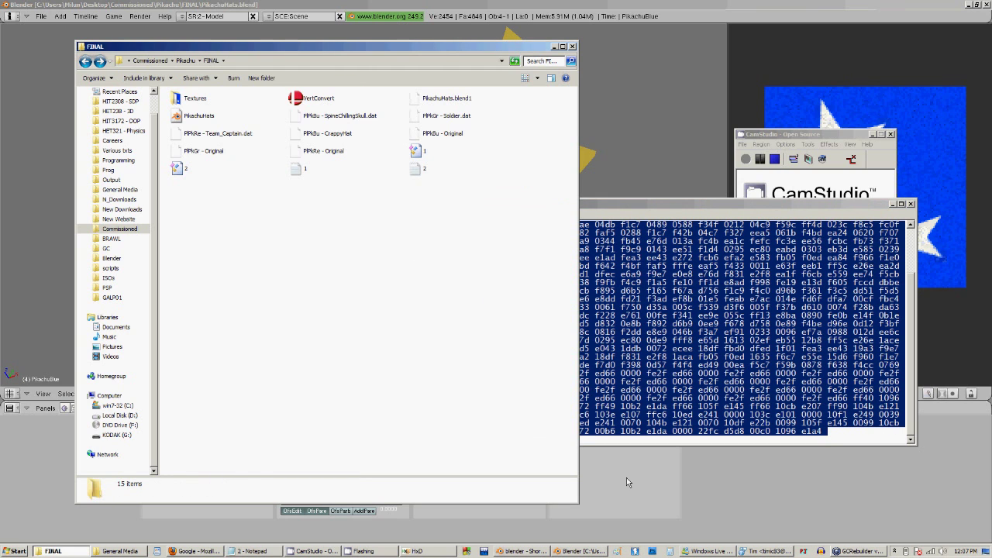
Switch to HxD, close the PlPkBu - CrappyHat file, and open PlPkBu - Original from the FINAL folder instead
{"action": "left_click", "coordinate": [452, 551]}
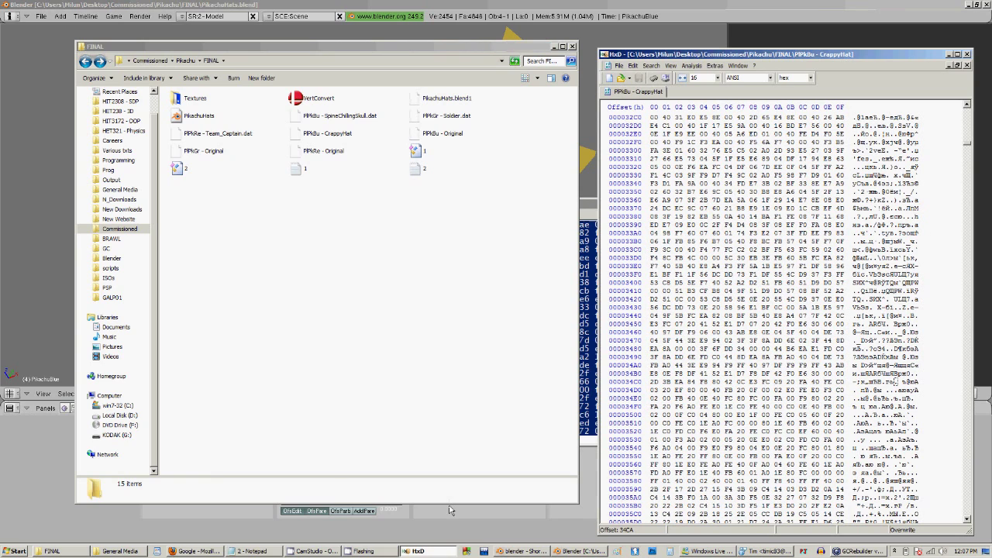
{"action": "right_click", "coordinate": [643, 93]}
{"action": "left_click", "coordinate": [657, 101]}
{"action": "left_click", "coordinate": [343, 204]}
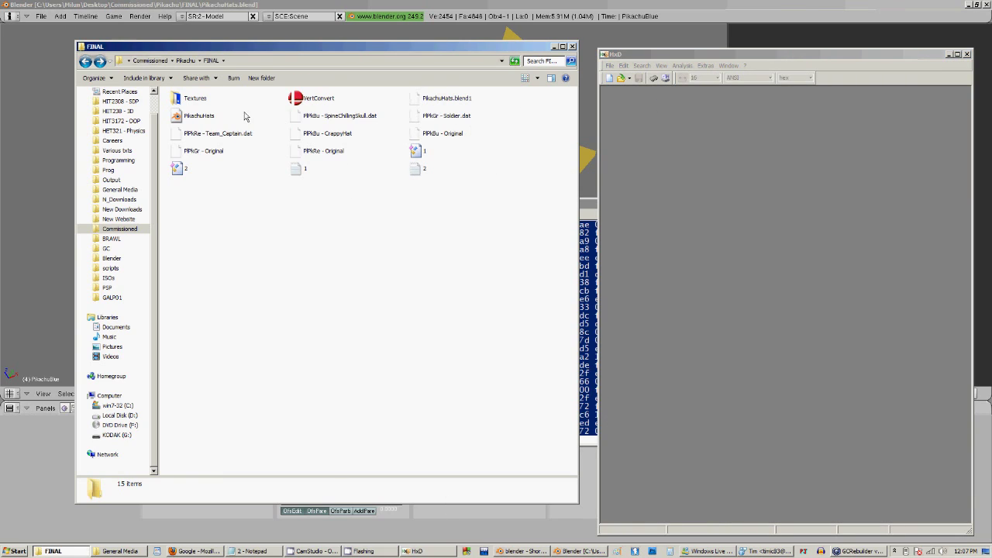
{"action": "left_click", "coordinate": [435, 140]}
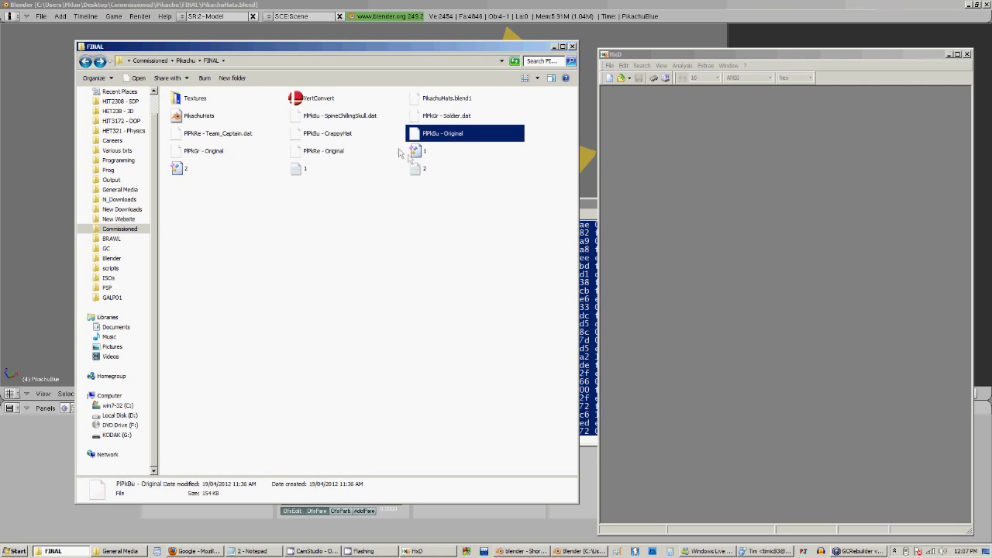
{"action": "left_click", "coordinate": [342, 139]}
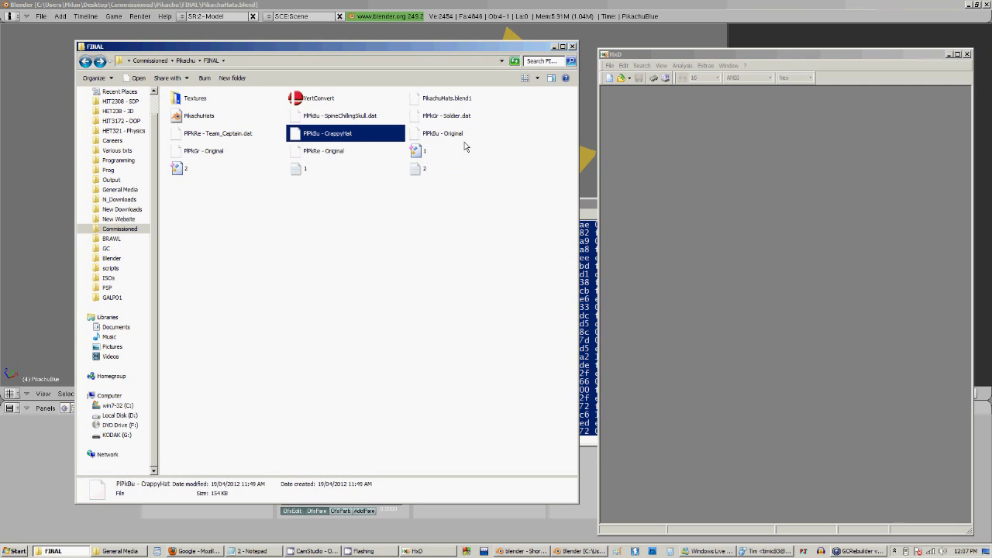
{"action": "left_click", "coordinate": [394, 117]}
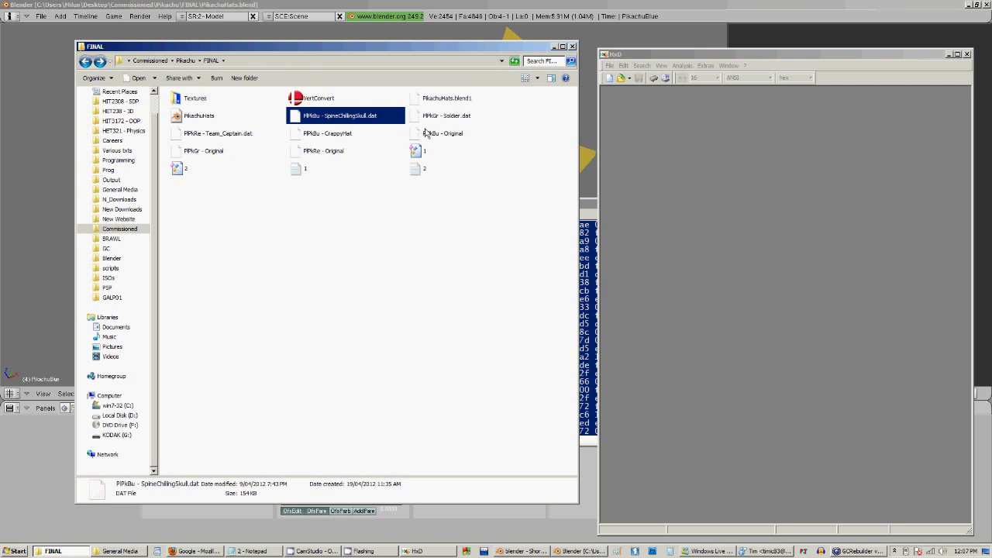
{"action": "left_click", "coordinate": [436, 137]}
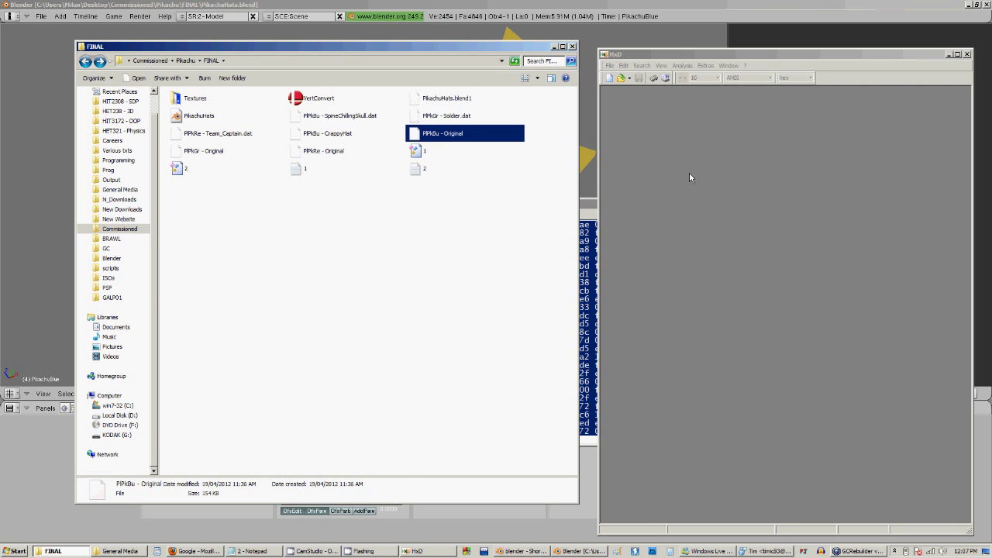
{"action": "left_click_drag", "start_coordinate": [689, 174], "coordinate": [689, 174]}
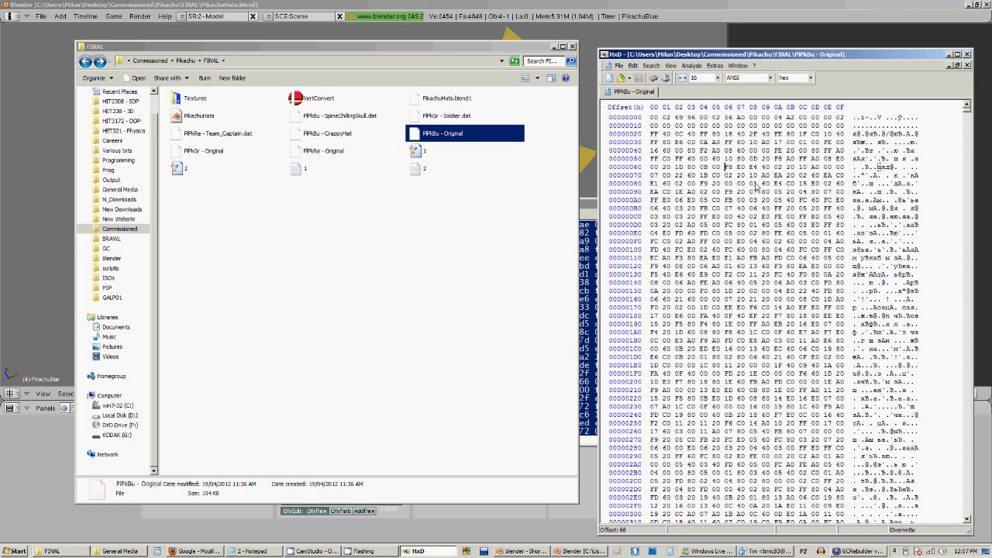
Overwrite the bytes in PlPkBu - Original from hex offset 30B0 onward with the hex data copied from 2.txt
{"action": "key", "text": "ctrl+g"}
{"action": "key", "text": "BackSpace"}
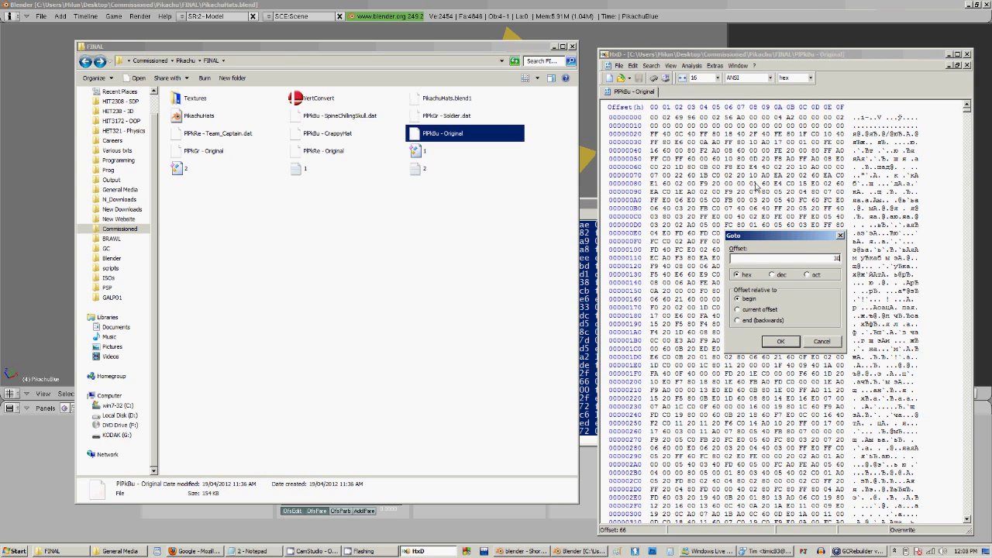
{"action": "key", "text": "Return"}
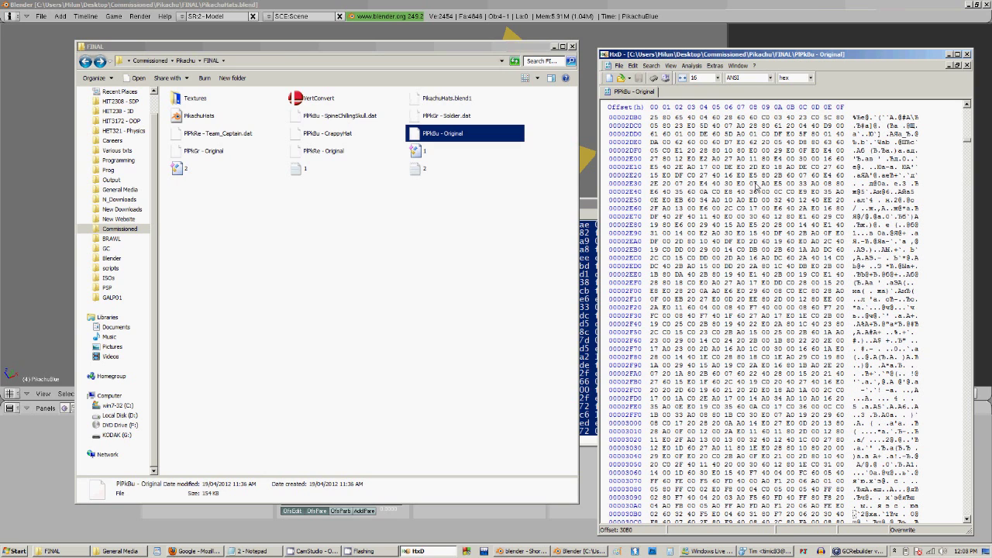
{"action": "scroll", "coordinate": [763, 233], "scroll_direction": "down", "scroll_amount": 9}
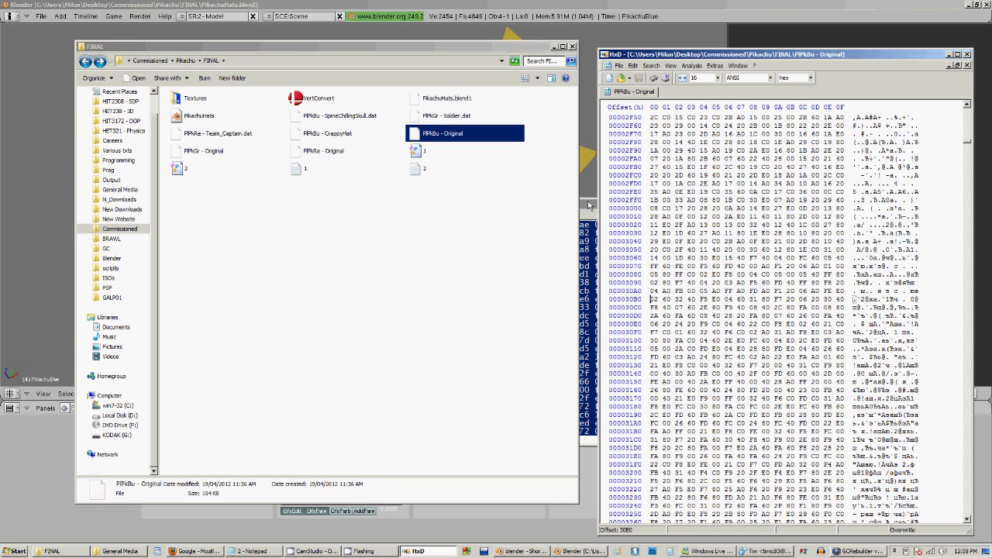
{"action": "key", "text": "alt+Tab"}
{"action": "left_click", "coordinate": [845, 106]}
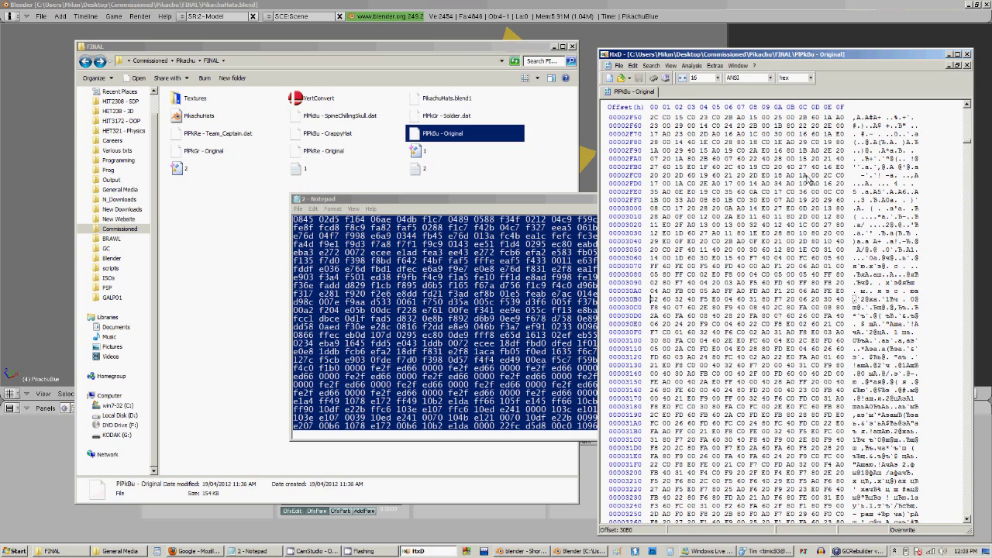
{"action": "key", "text": "ctrl+v"}
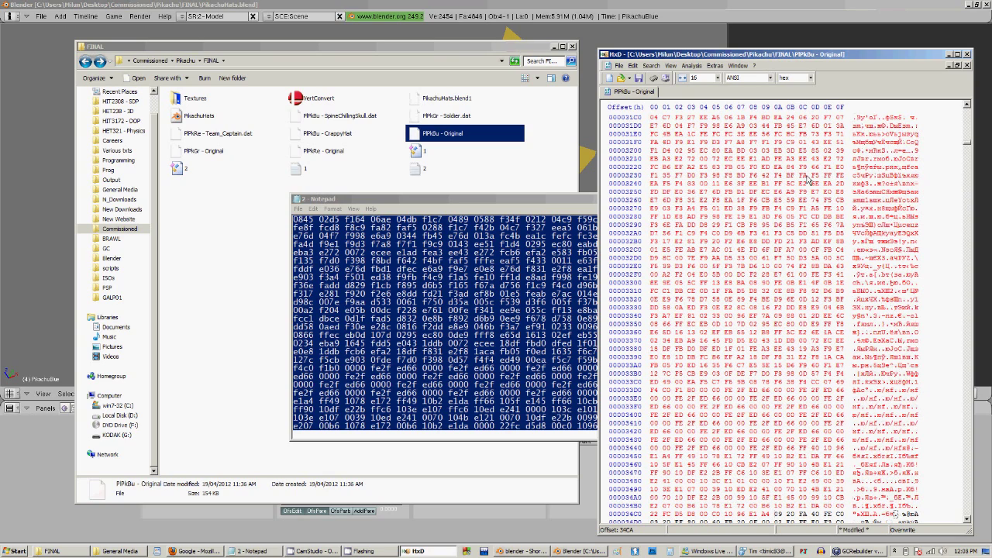
{"action": "key", "text": "ctrl+z"}
{"action": "key", "text": "ctrl+v"}
{"action": "scroll", "coordinate": [808, 180], "scroll_direction": "up", "scroll_amount": 9}
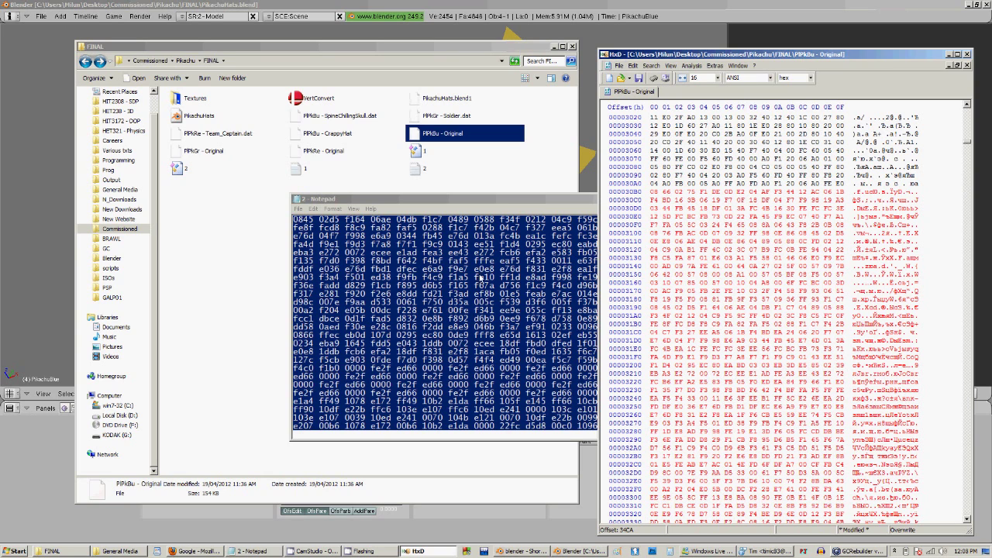
Save the modified hex file in the FINAL folder under the new name PlPkBu - Plate.dt
{"action": "left_click", "coordinate": [620, 66]}
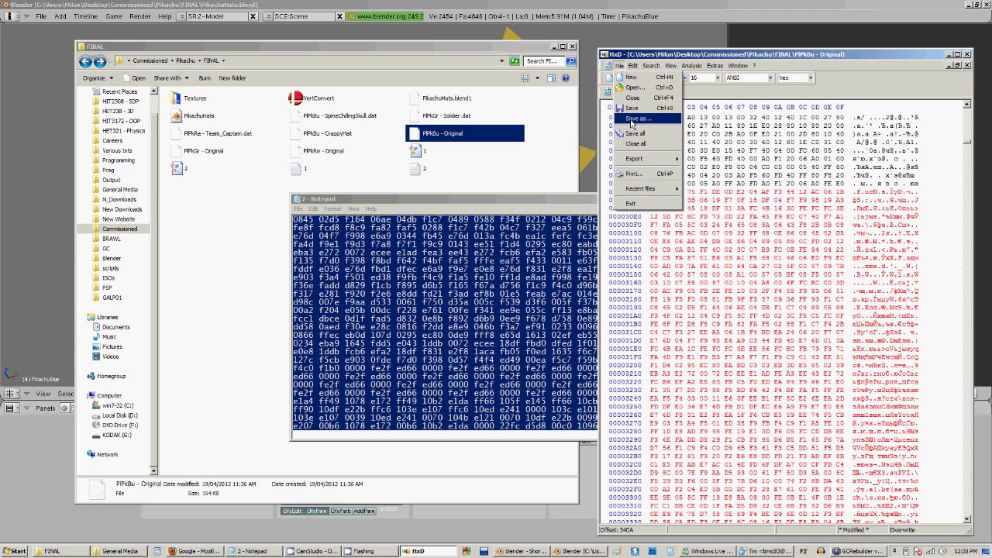
{"action": "left_click", "coordinate": [632, 122]}
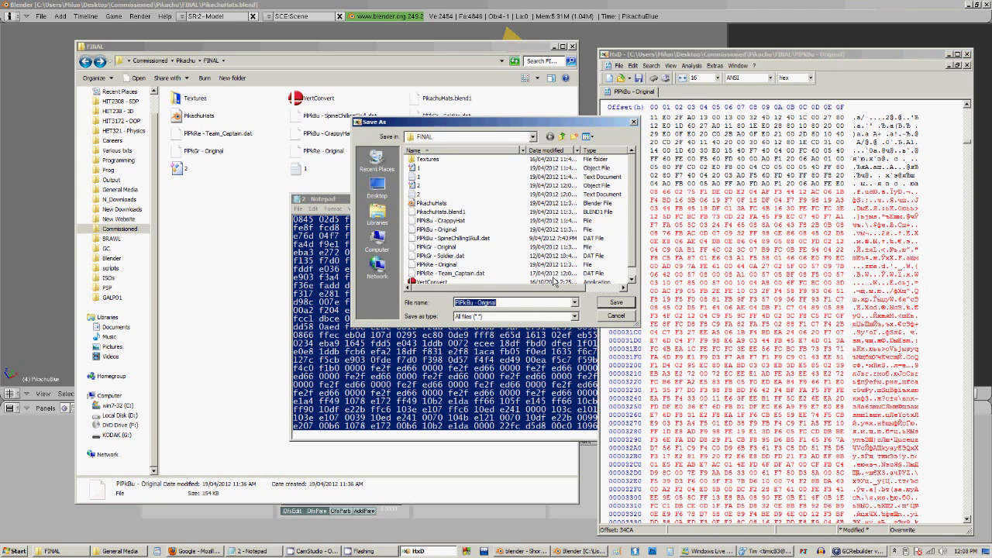
{"action": "double_click", "coordinate": [529, 306]}
{"action": "type", "text": "Plate.dt"}
{"action": "key", "text": "Return"}
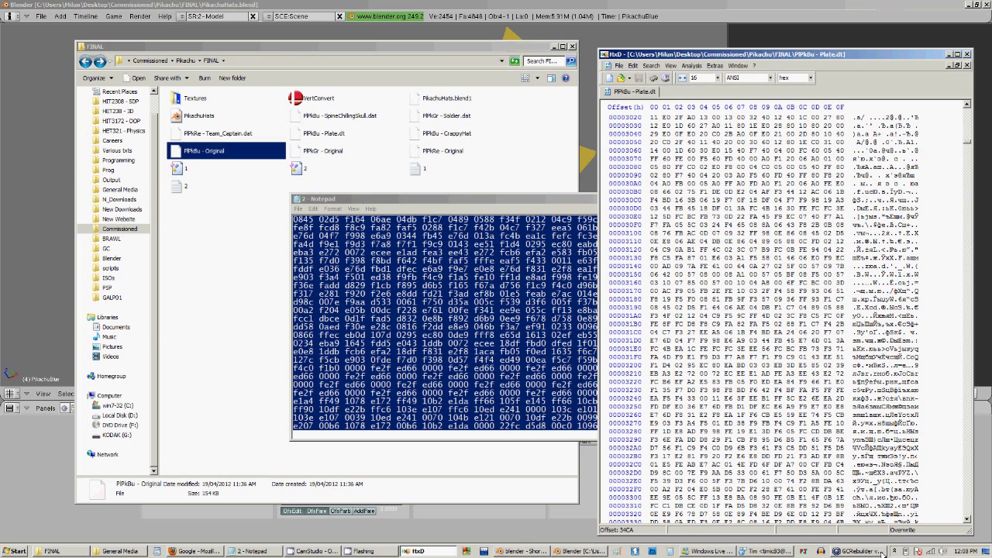
Switch to GCRebuilder, import PlPkBu - Plate.dt over PlPkBu.dat in the Melee disc image, and save the changes
{"action": "left_click", "coordinate": [861, 551]}
{"action": "left_click_drag", "start_coordinate": [385, 66], "coordinate": [686, 40]}
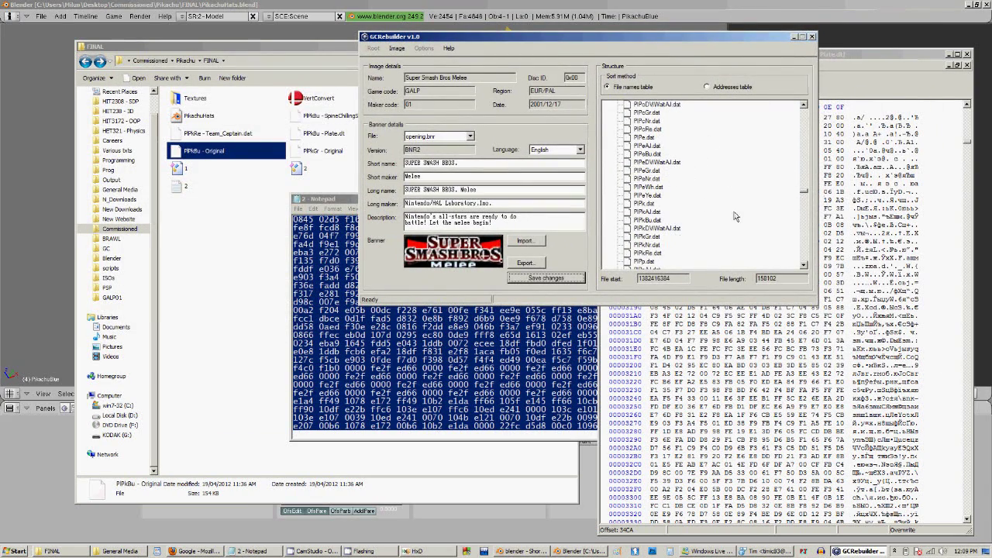
{"action": "right_click", "coordinate": [663, 223]}
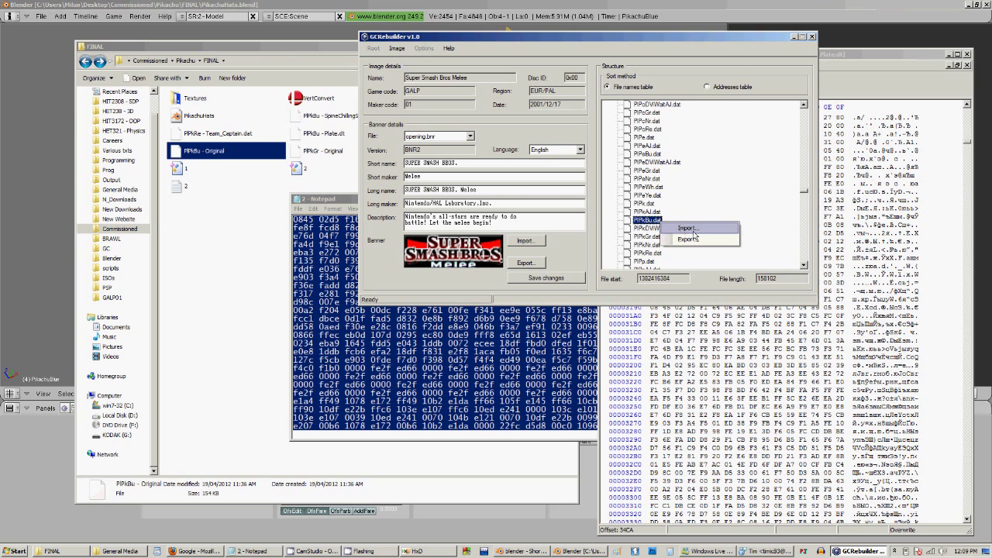
{"action": "left_click", "coordinate": [693, 230]}
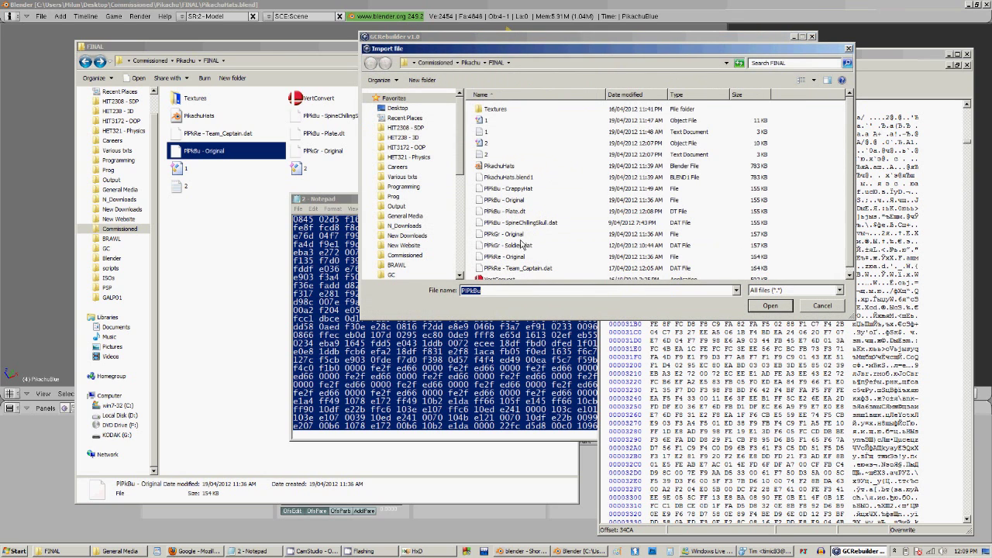
{"action": "left_click", "coordinate": [513, 211]}
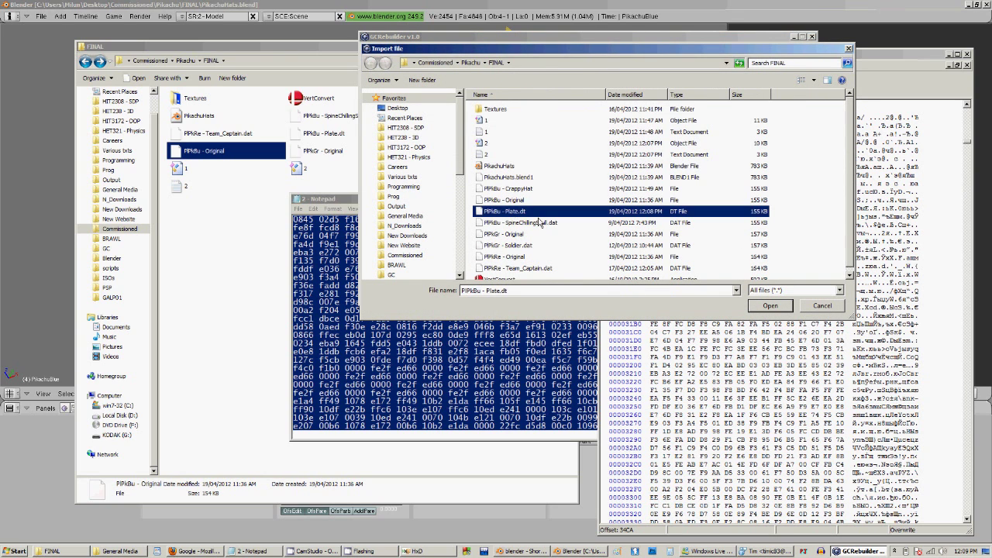
{"action": "double_click", "coordinate": [526, 212]}
{"action": "left_click", "coordinate": [517, 312]}
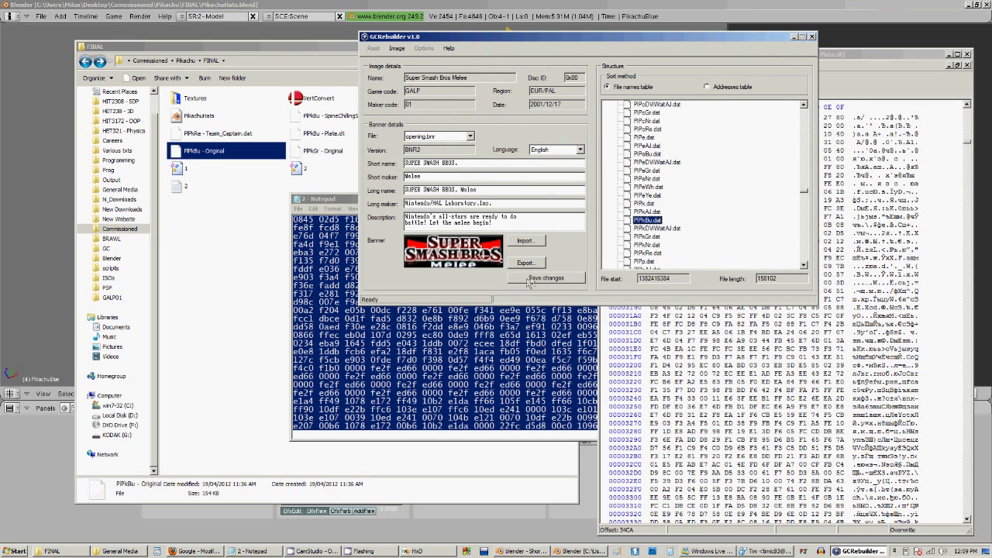
{"action": "left_click", "coordinate": [532, 279]}
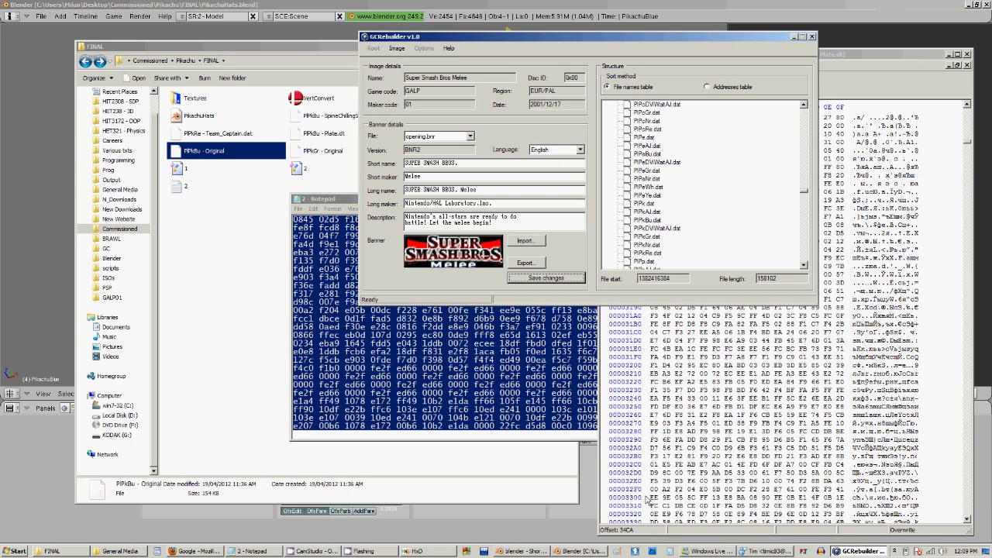
Switch to Dolphin and launch the European copy of SUPER SMASH BROS. Melee
{"action": "left_click", "coordinate": [632, 551]}
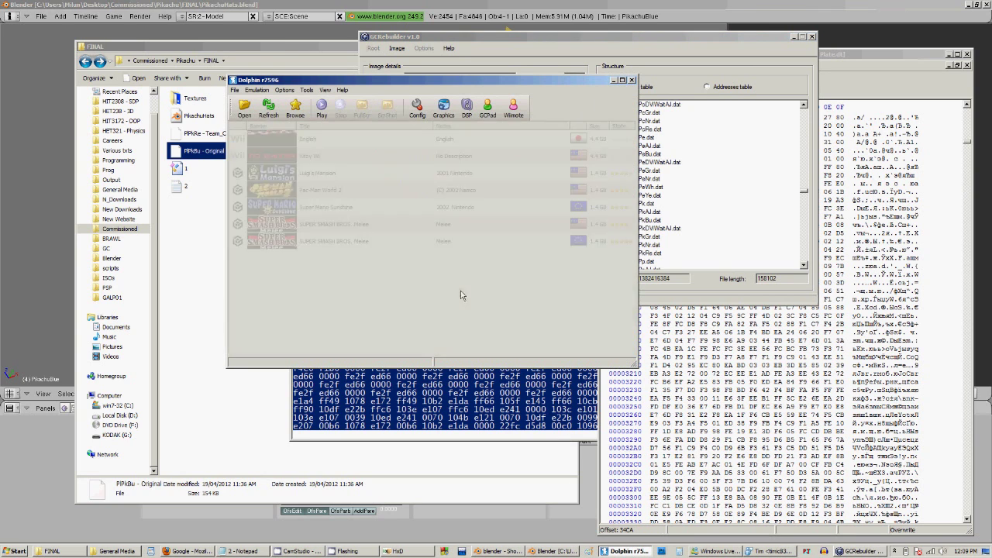
{"action": "left_click", "coordinate": [366, 243]}
{"action": "double_click", "coordinate": [368, 245]}
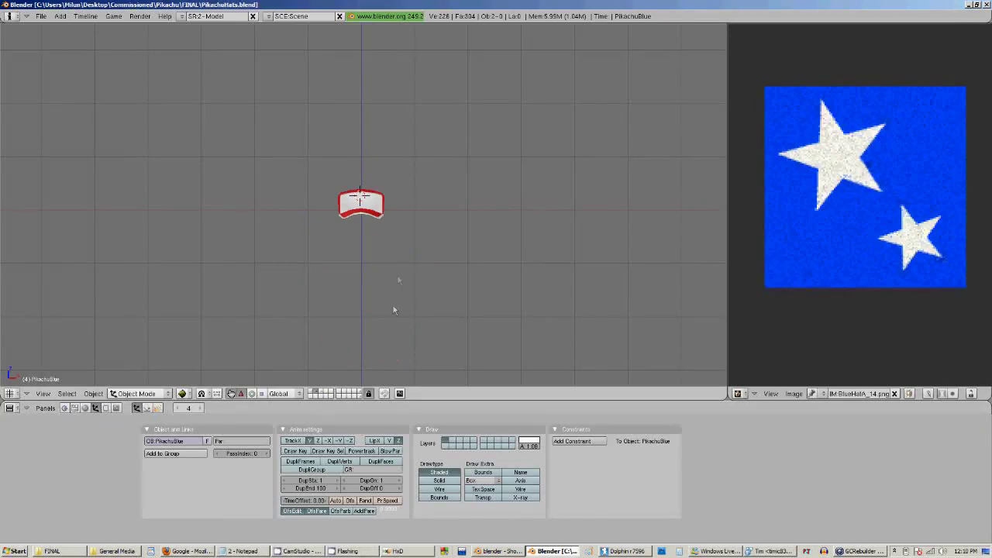
Select the red cap in the Blender scene and examine its shape from an angle
{"action": "right_click", "coordinate": [382, 221]}
{"action": "middle_click_drag", "start_coordinate": [403, 189], "coordinate": [289, 260]}
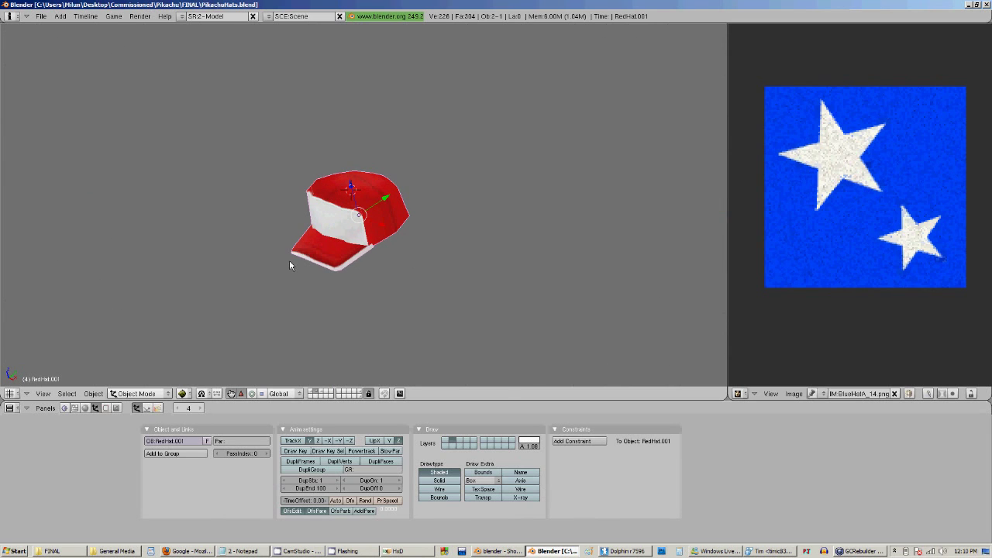
{"action": "scroll", "coordinate": [361, 218], "scroll_direction": "up", "scroll_amount": 2}
Show the green hat's layer, select the hat, and inspect its mesh and vertices in Edit Mode
{"action": "left_click", "coordinate": [323, 393]}
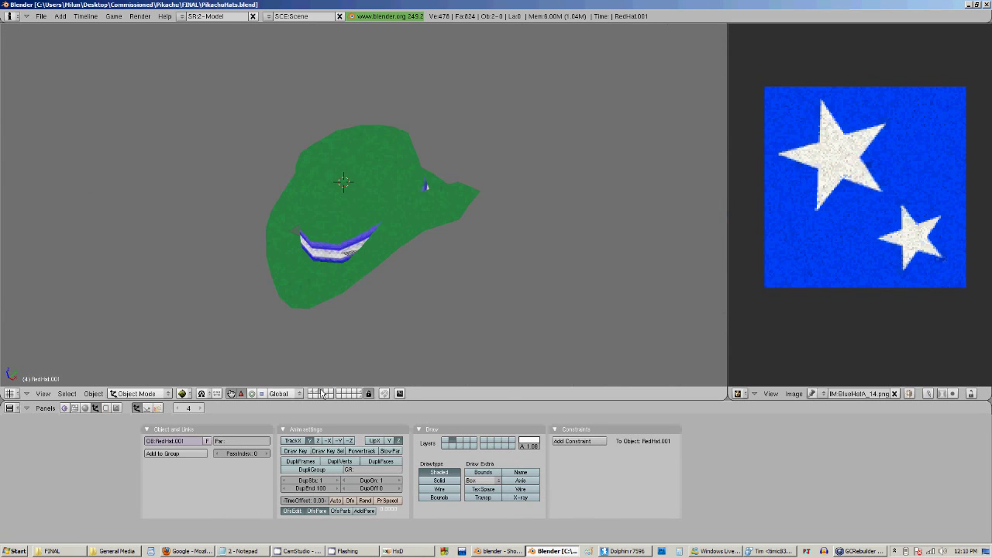
{"action": "right_click", "coordinate": [339, 270]}
{"action": "key", "text": "Tab"}
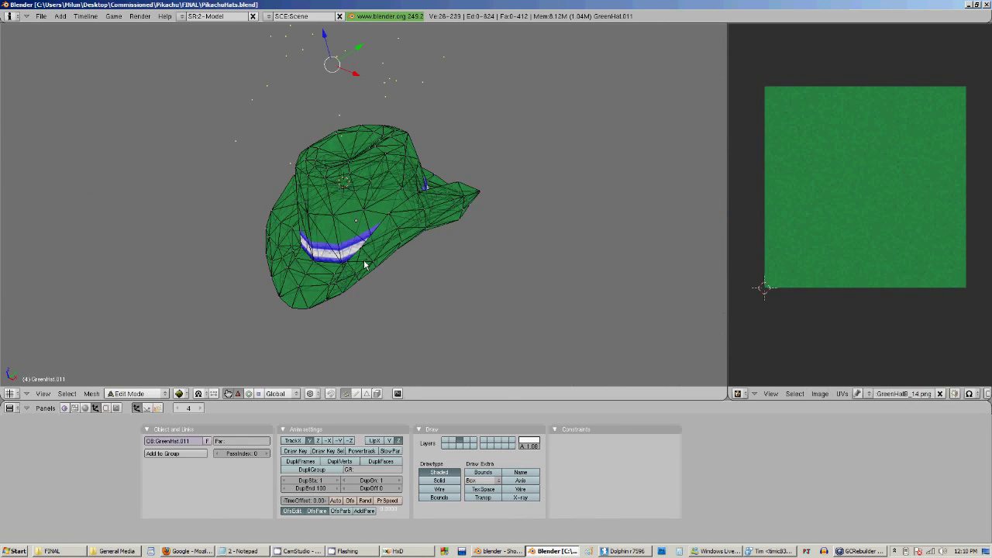
{"action": "key", "text": "a"}
{"action": "key", "text": "a"}
{"action": "key", "text": "a"}
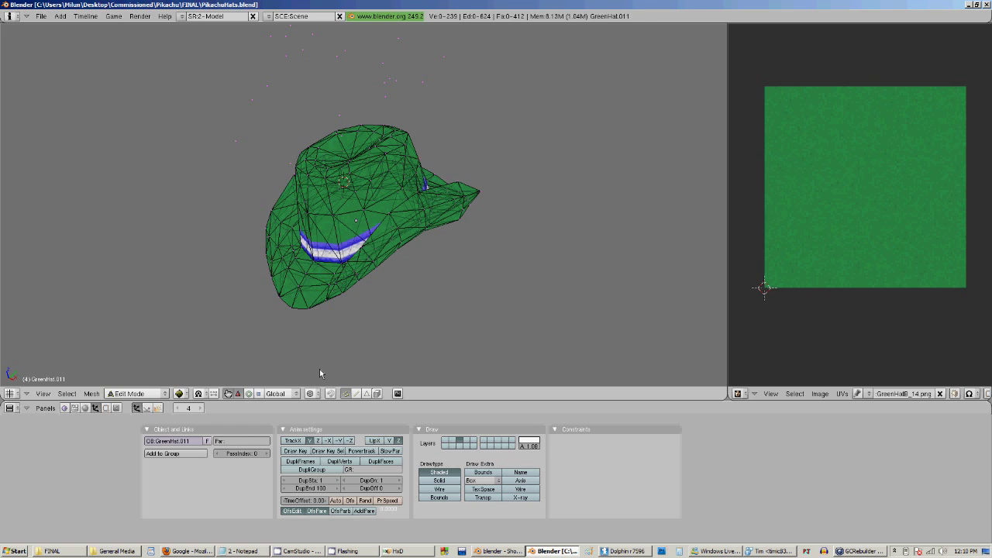
{"action": "key", "text": "Tab"}
Show the layer with the white plate, select the plate object, and view the Pikachu body layer
{"action": "left_click", "coordinate": [318, 391]}
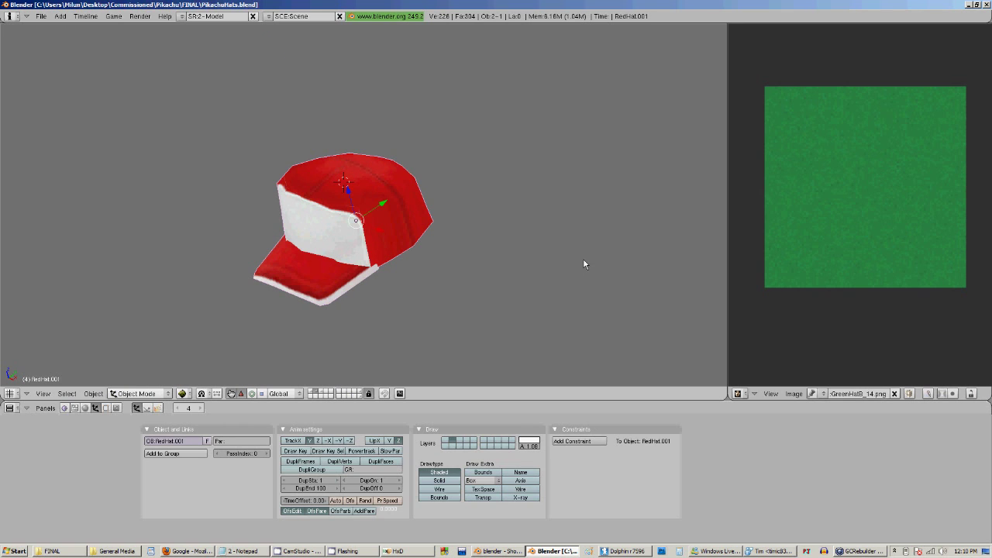
{"action": "left_click", "coordinate": [309, 391]}
{"action": "scroll", "coordinate": [397, 272], "scroll_direction": "down", "scroll_amount": 3}
{"action": "scroll", "coordinate": [396, 229], "scroll_direction": "up", "scroll_amount": 2}
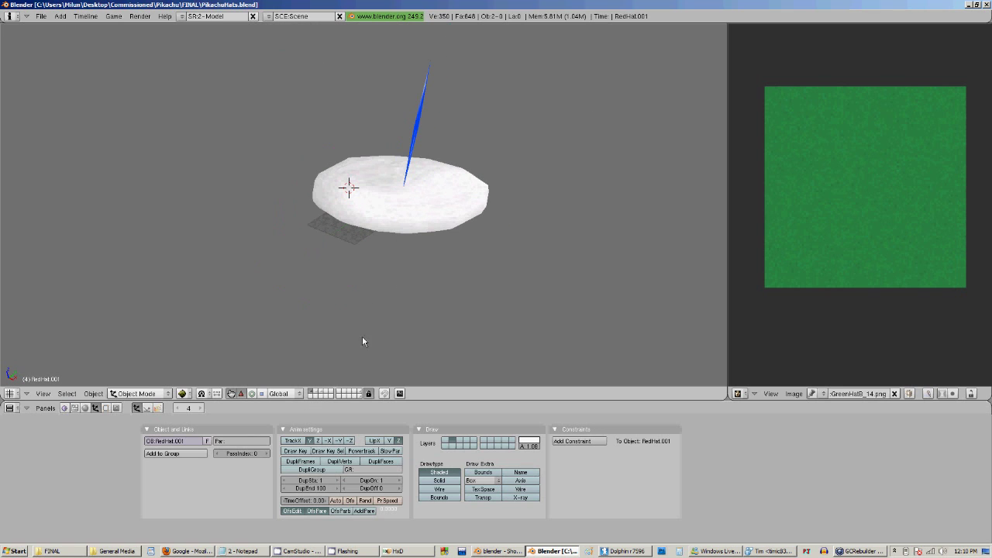
{"action": "right_click", "coordinate": [394, 206]}
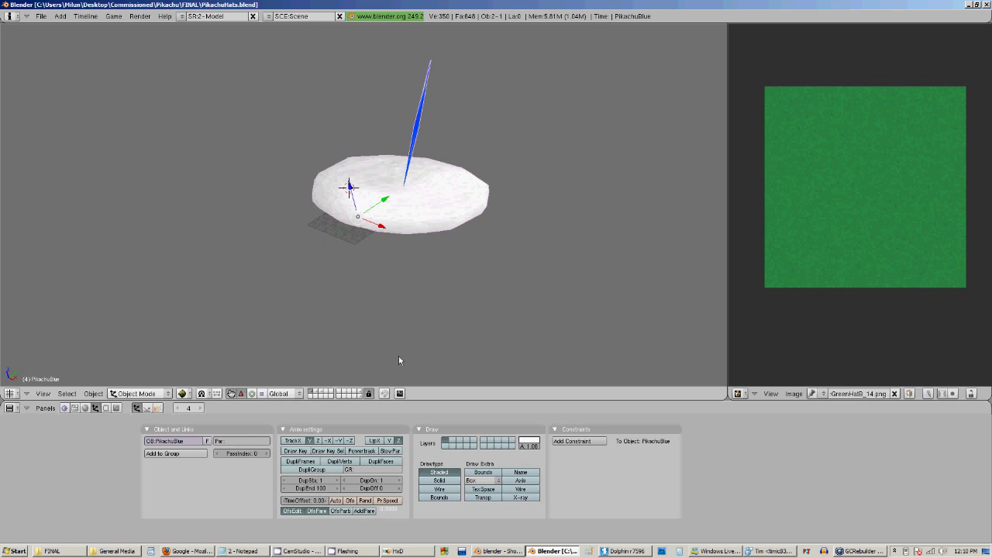
{"action": "left_click", "coordinate": [360, 391]}
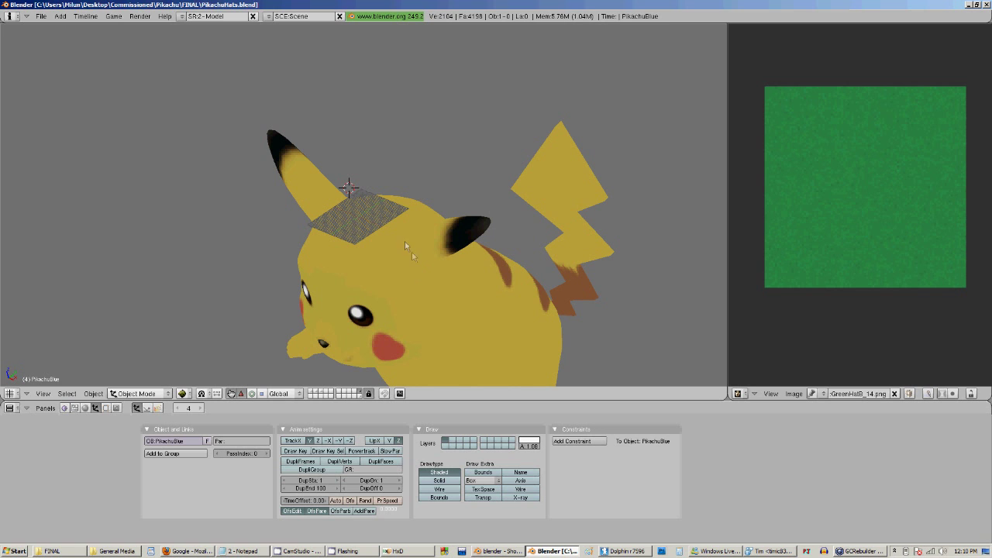
Return to the red cap's layer, select the cap, and examine its side and back
{"action": "left_click", "coordinate": [321, 395]}
{"action": "left_click", "coordinate": [315, 392]}
{"action": "scroll", "coordinate": [358, 214], "scroll_direction": "up", "scroll_amount": 3}
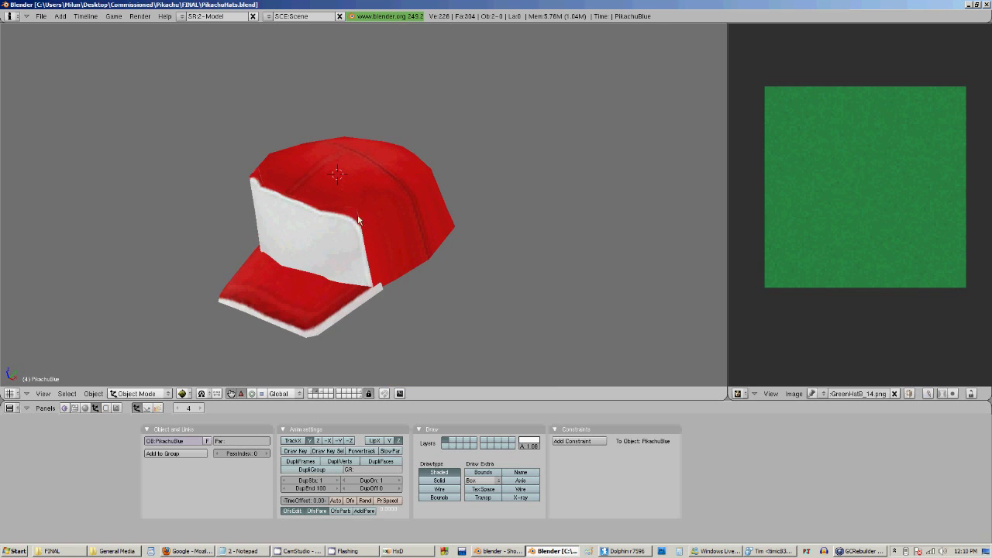
{"action": "right_click", "coordinate": [316, 237]}
{"action": "middle_click_drag", "start_coordinate": [302, 260], "coordinate": [177, 253]}
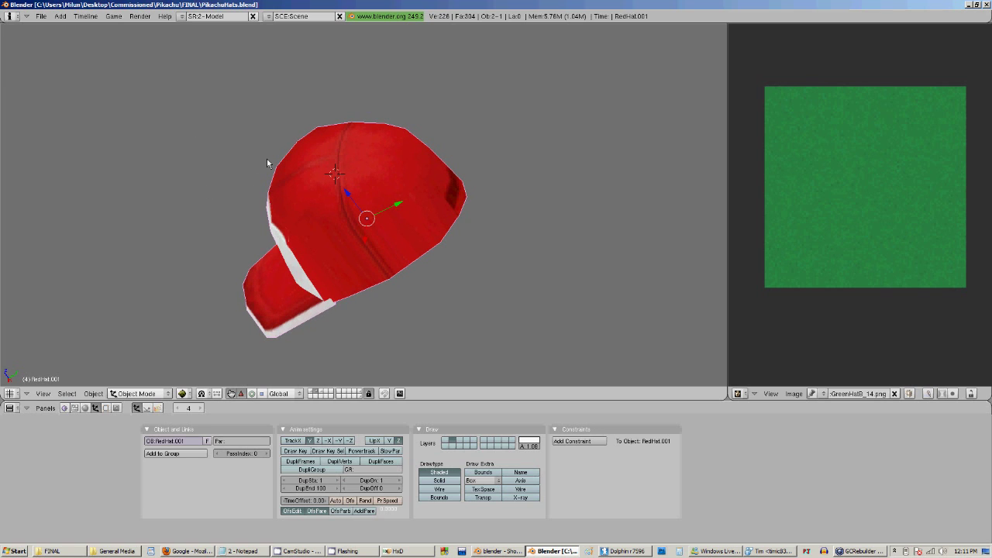